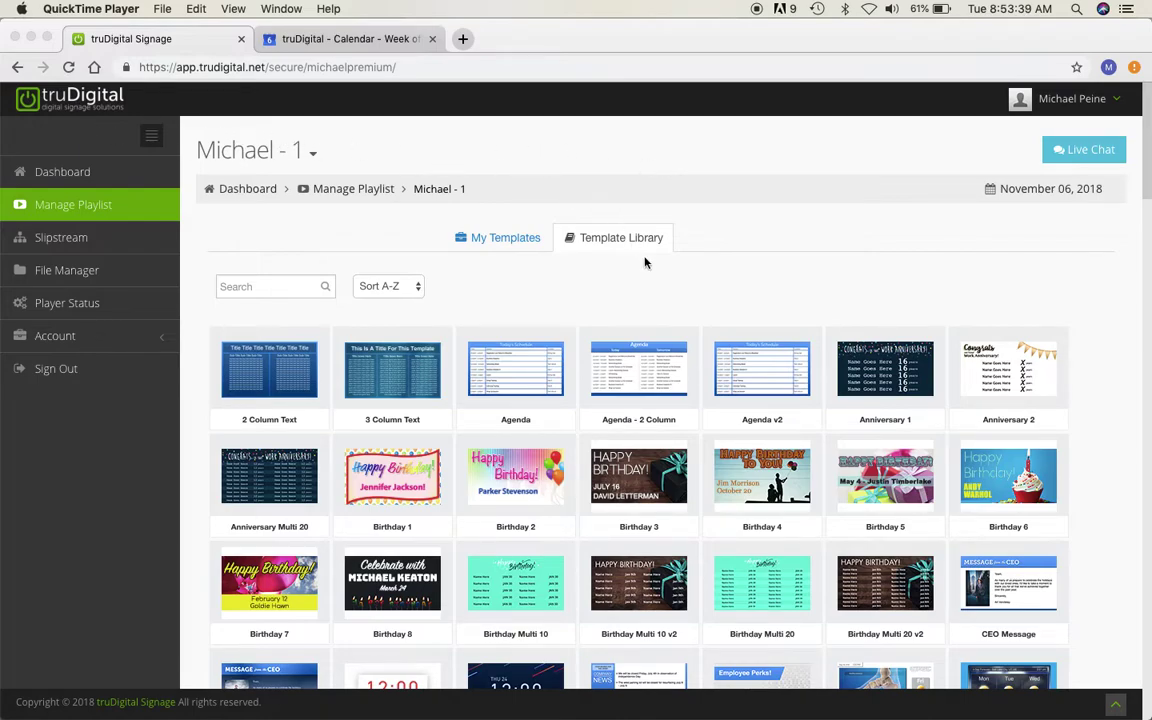
Install the Integration - Calendar Agenda template from the Template Library into My Templates
scroll(576, 249, down, 3)
scroll(505, 265, down, 14)
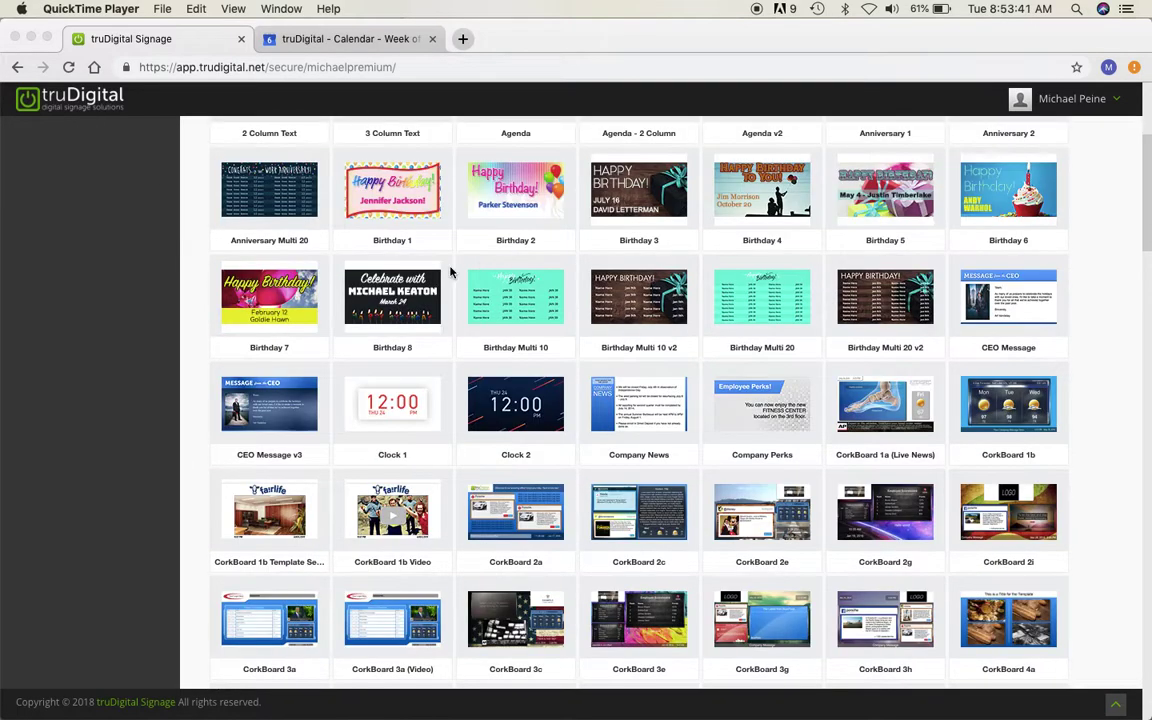
scroll(440, 285, down, 11)
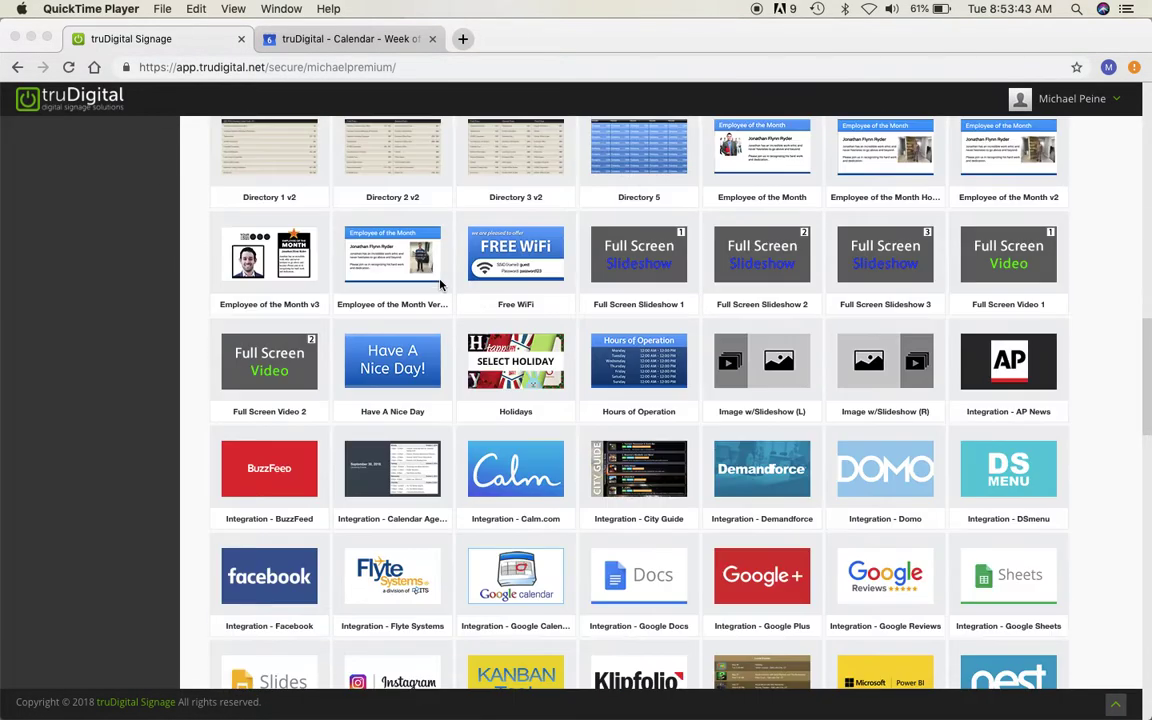
click(407, 350)
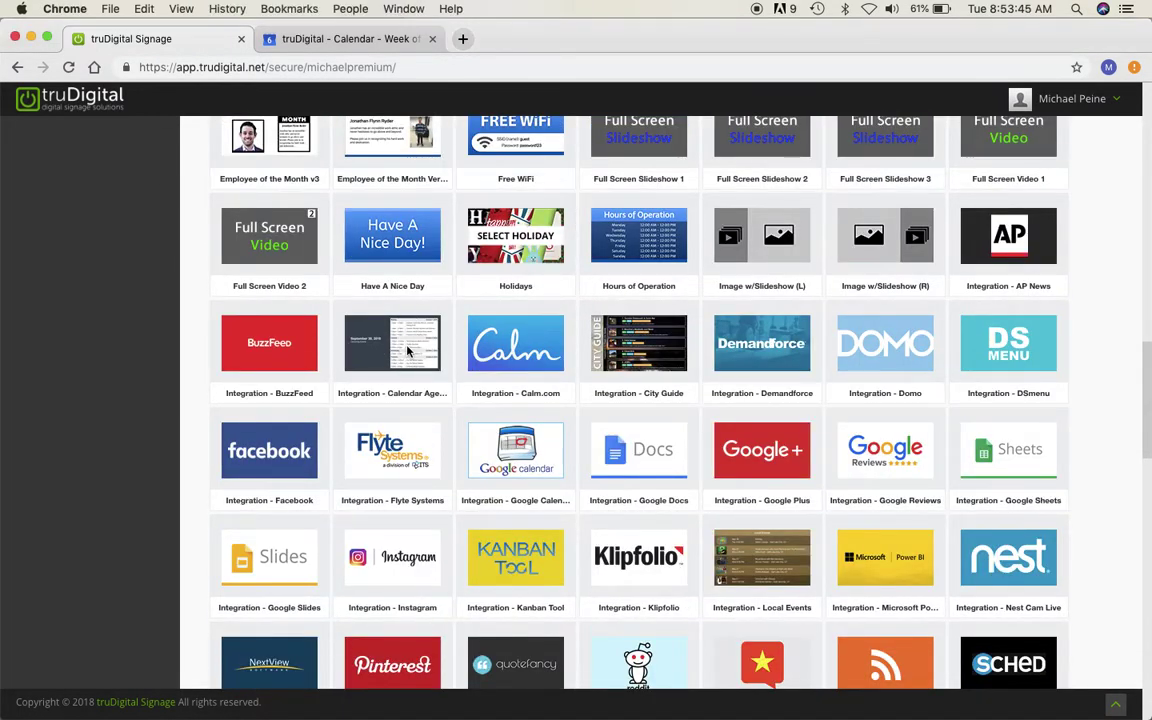
mouse_move(407, 350)
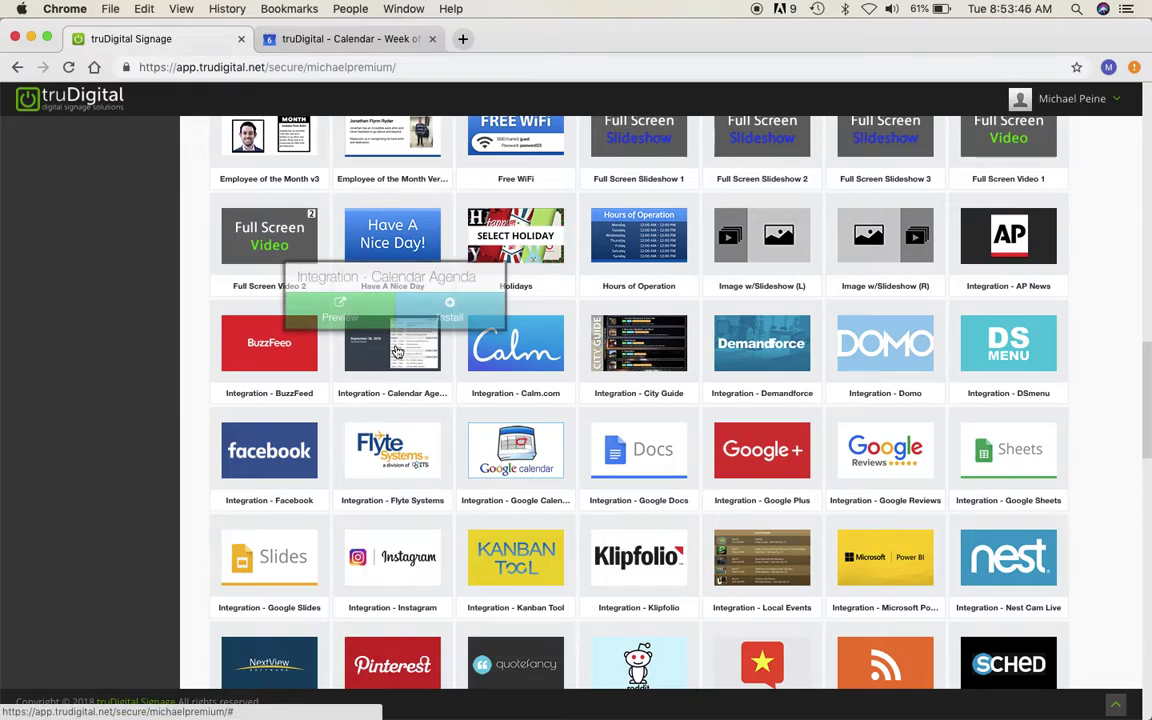
click(447, 316)
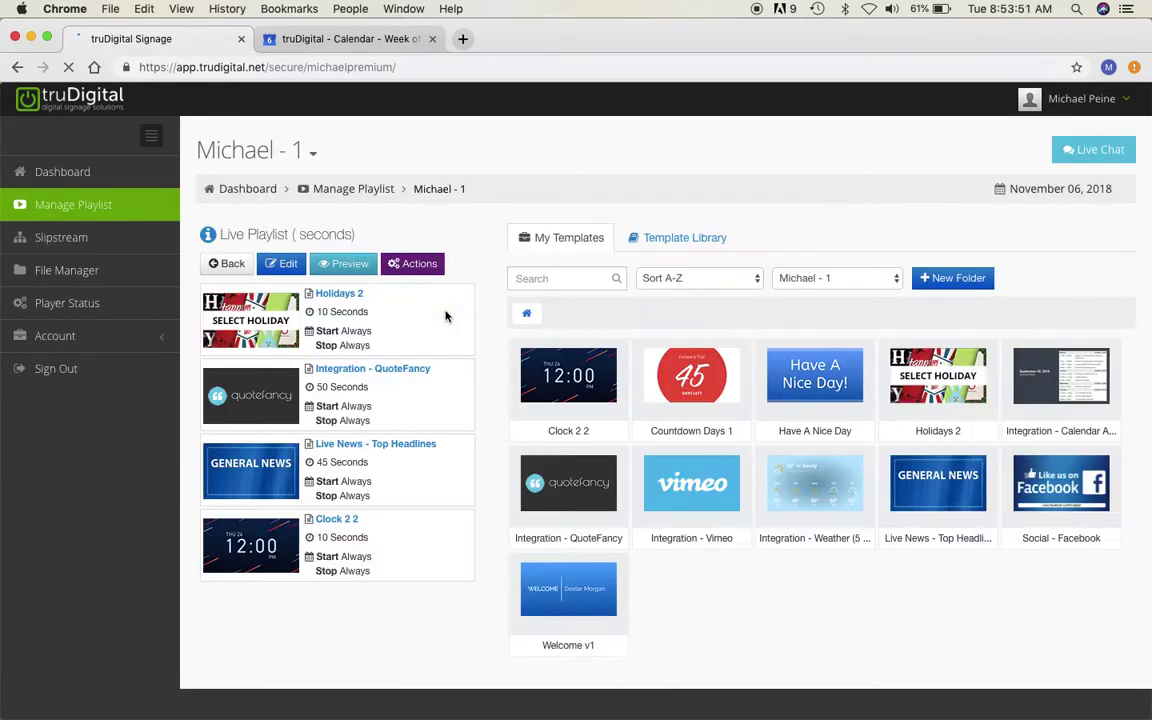
Open the installed Calendar Agenda template from My Templates in the editor
click(1043, 378)
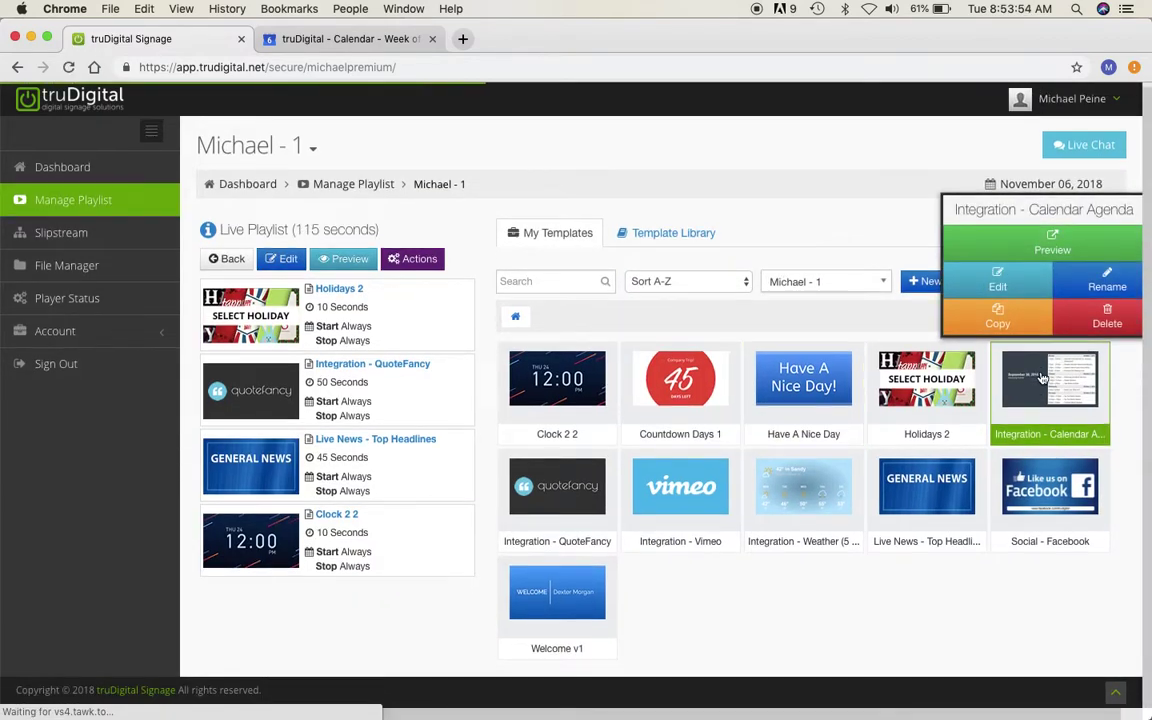
click(997, 286)
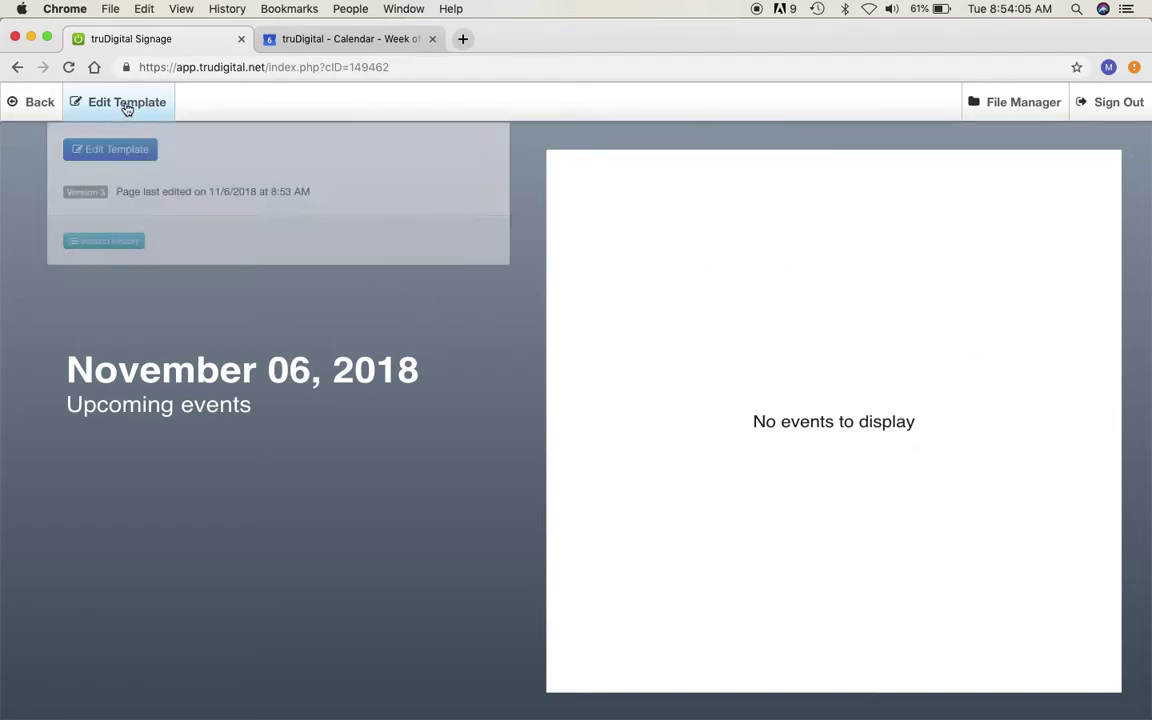
Enter edit mode and clear the calendar agenda block's existing Calendar URL
click(124, 105)
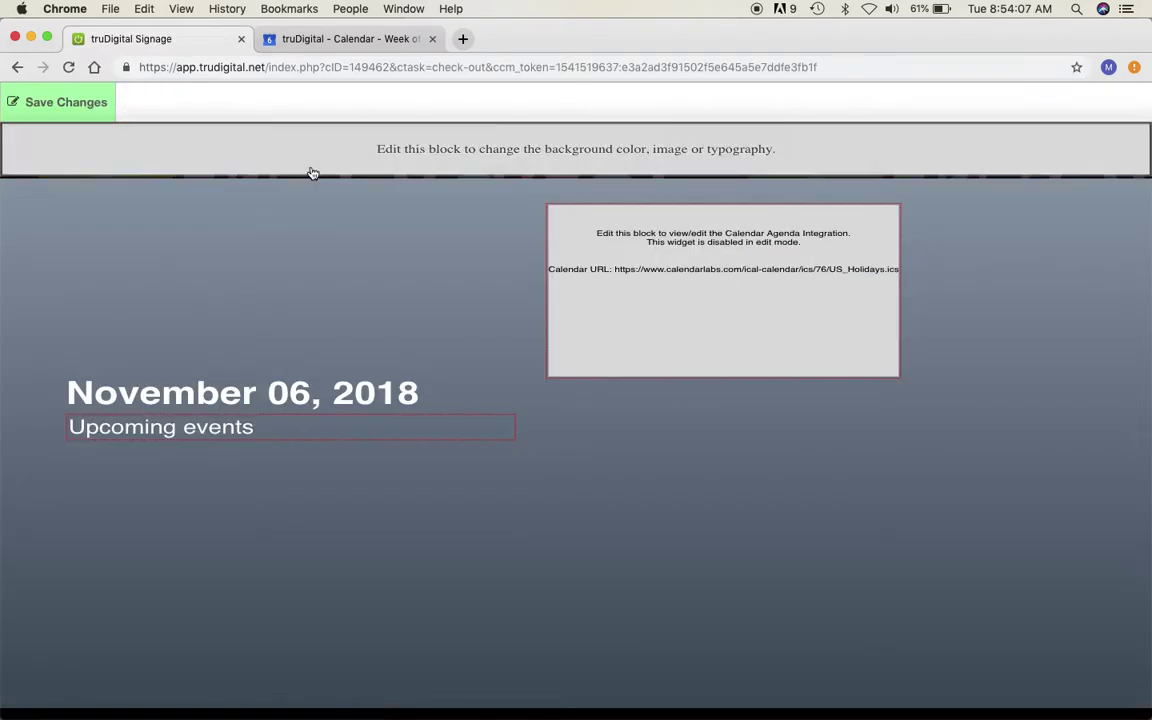
click(762, 278)
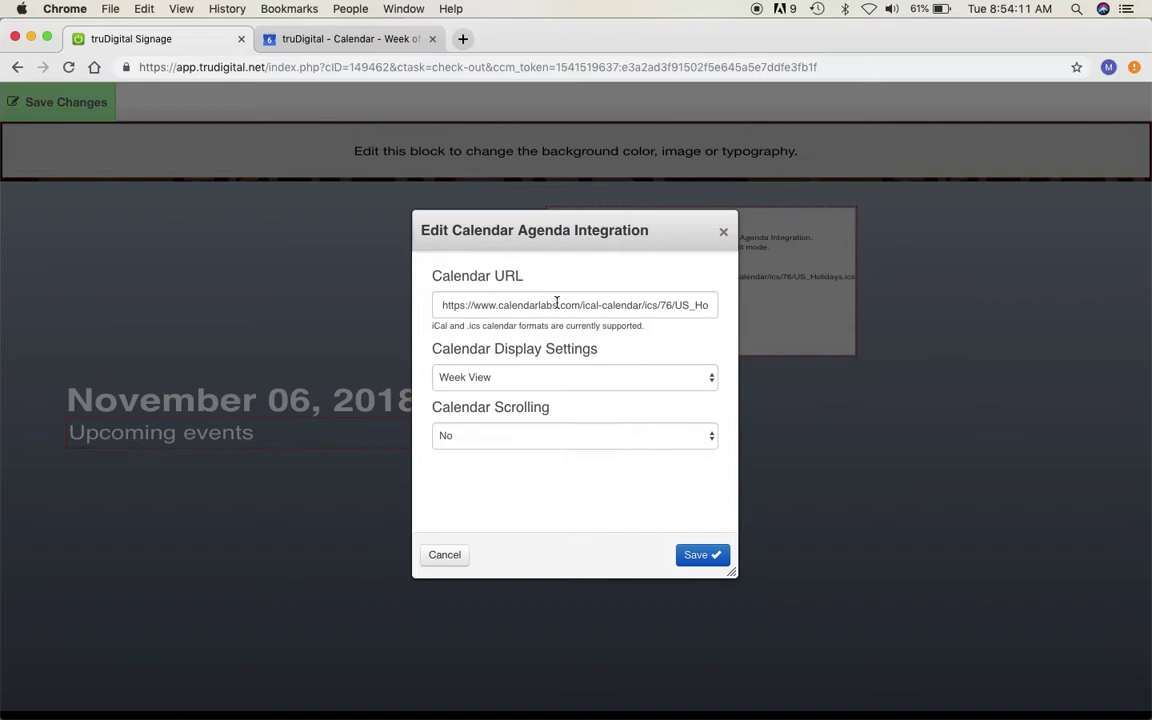
triple_click(516, 306)
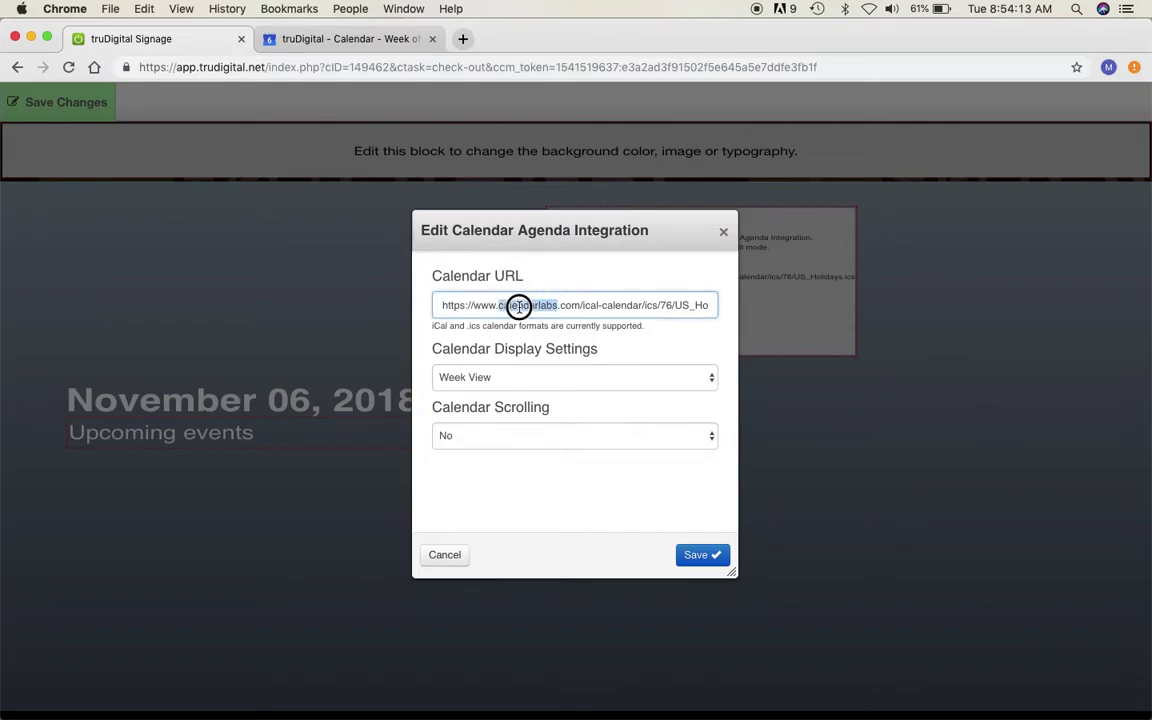
key(BackSpace)
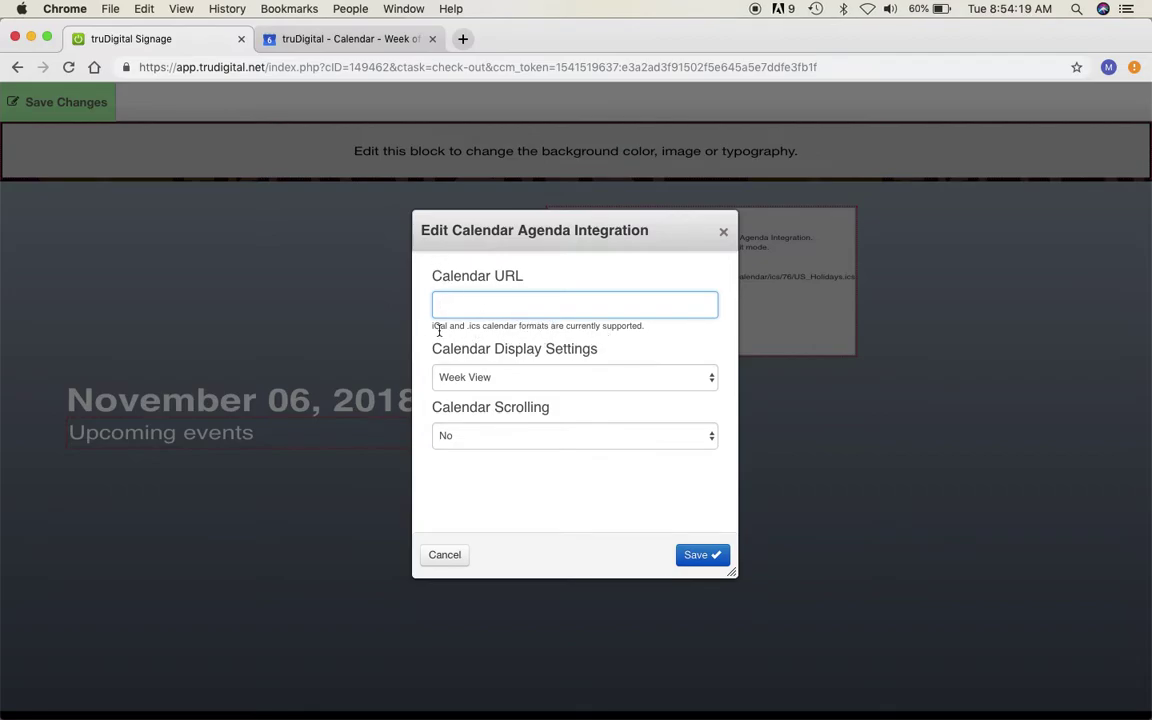
click(500, 376)
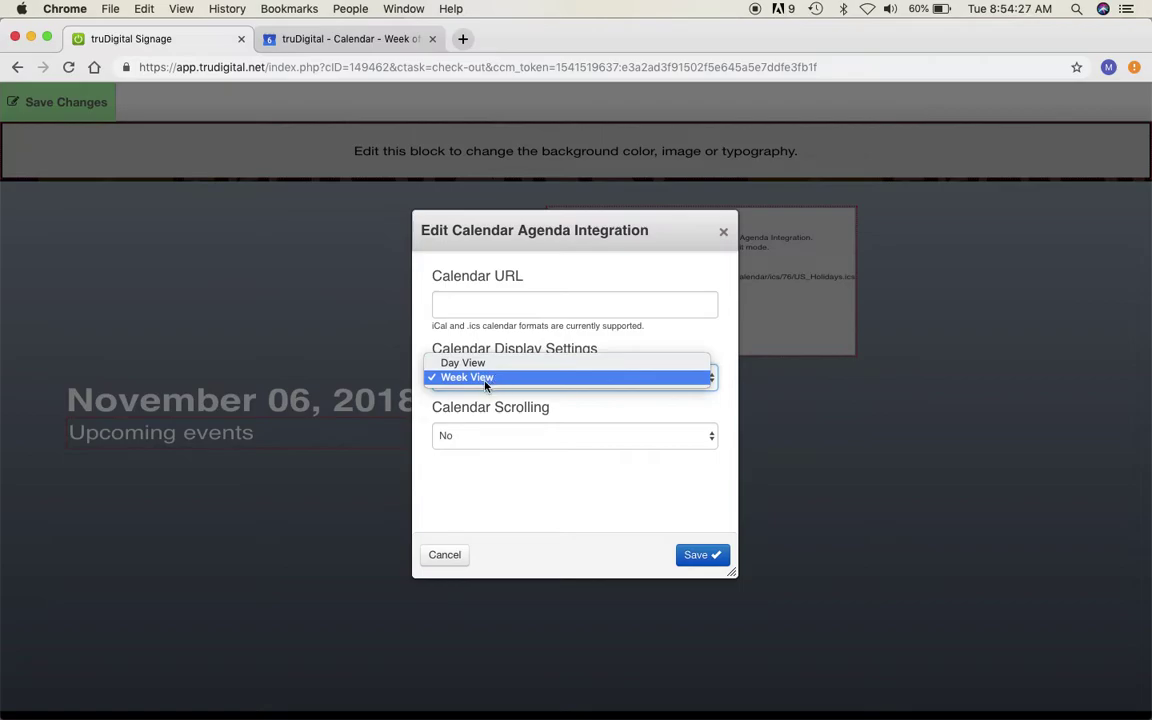
Keep the calendar block on Week View and set Calendar Scrolling to Yes
click(443, 398)
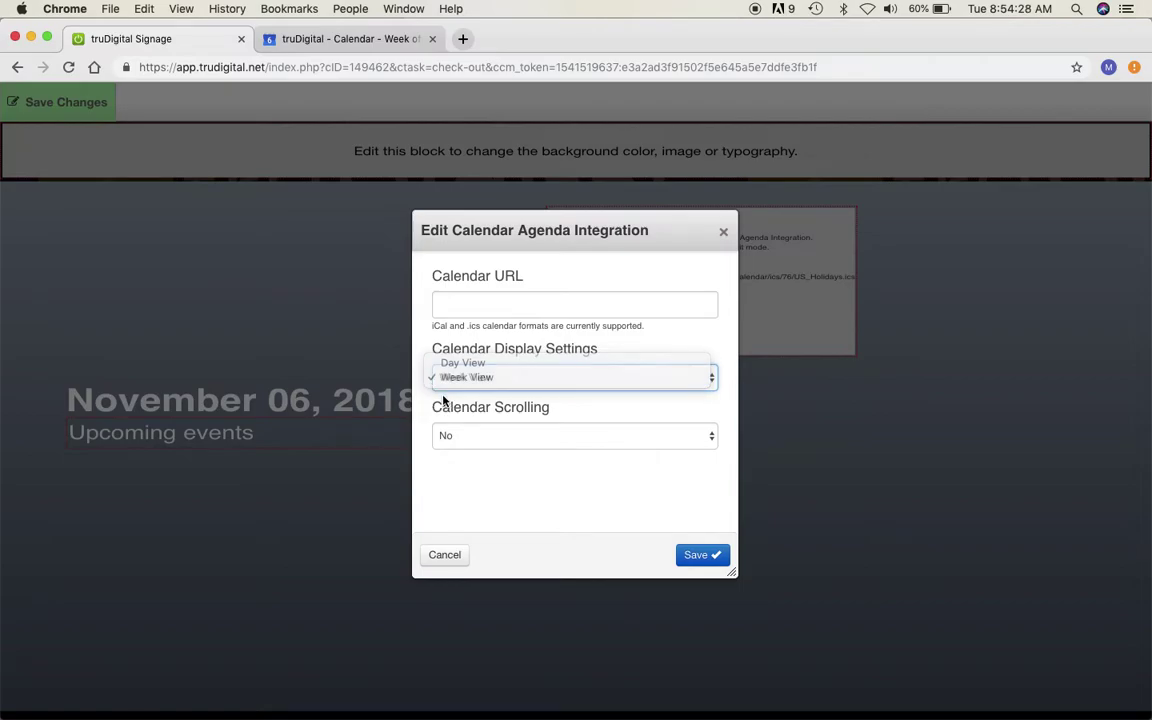
click(478, 437)
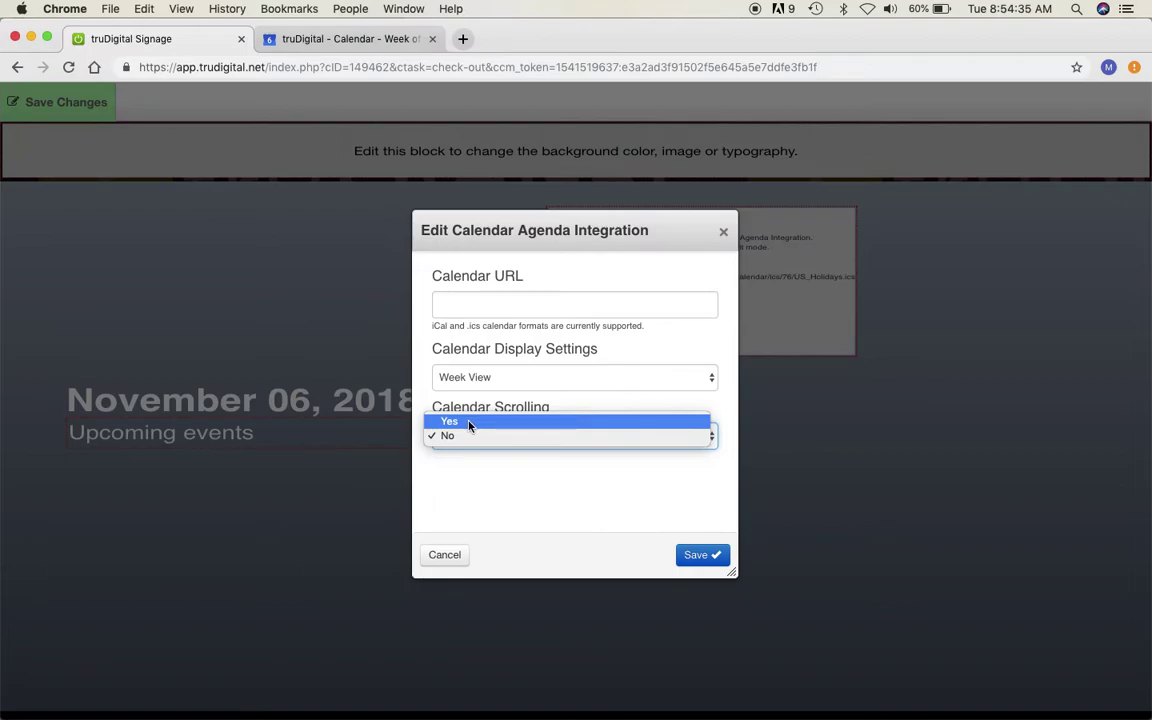
click(469, 423)
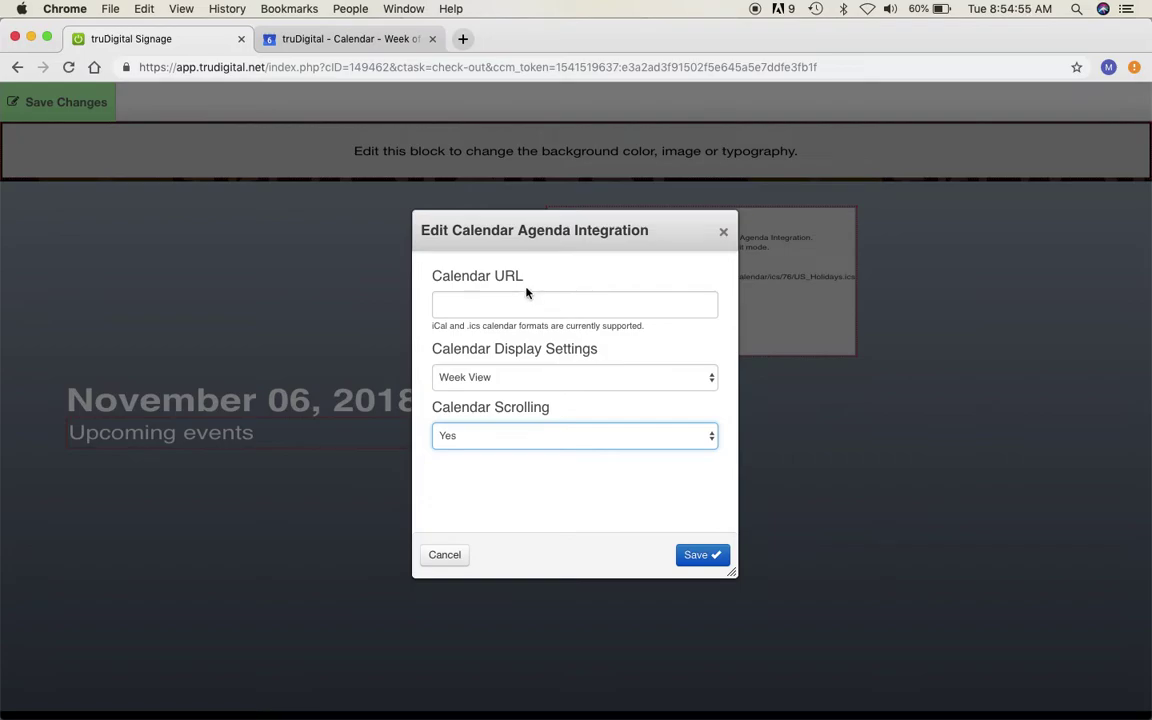
click(351, 44)
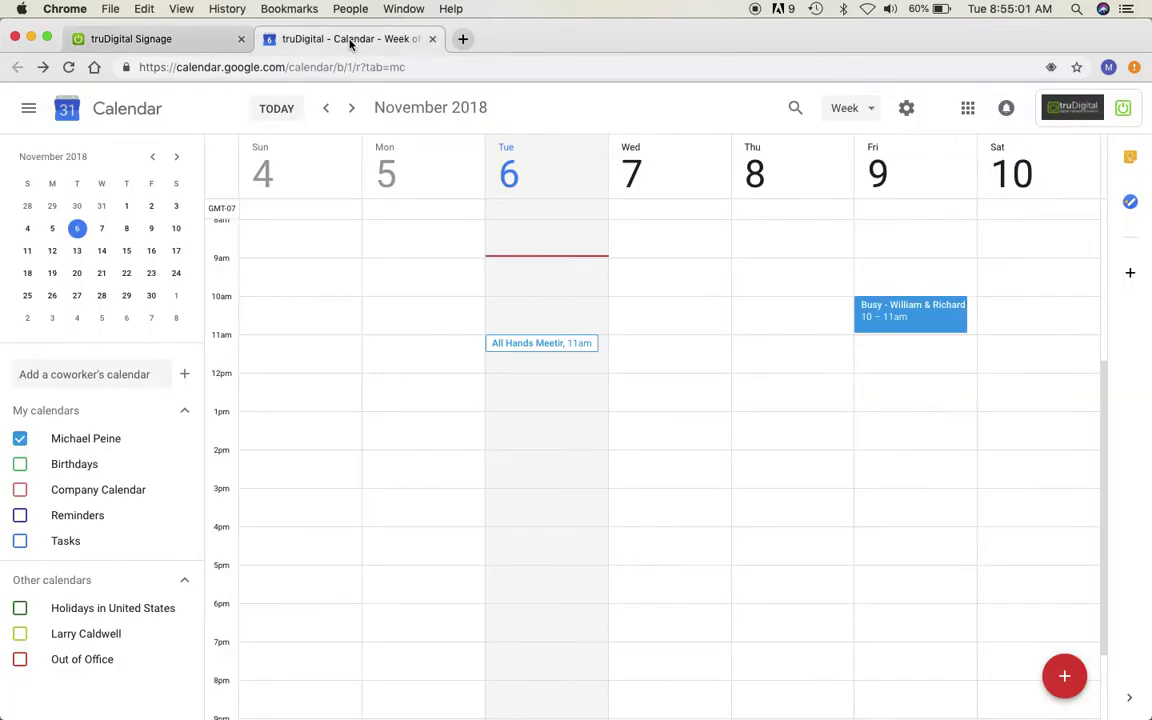
Show only the Company Calendar's events and open its Settings and sharing page
click(20, 438)
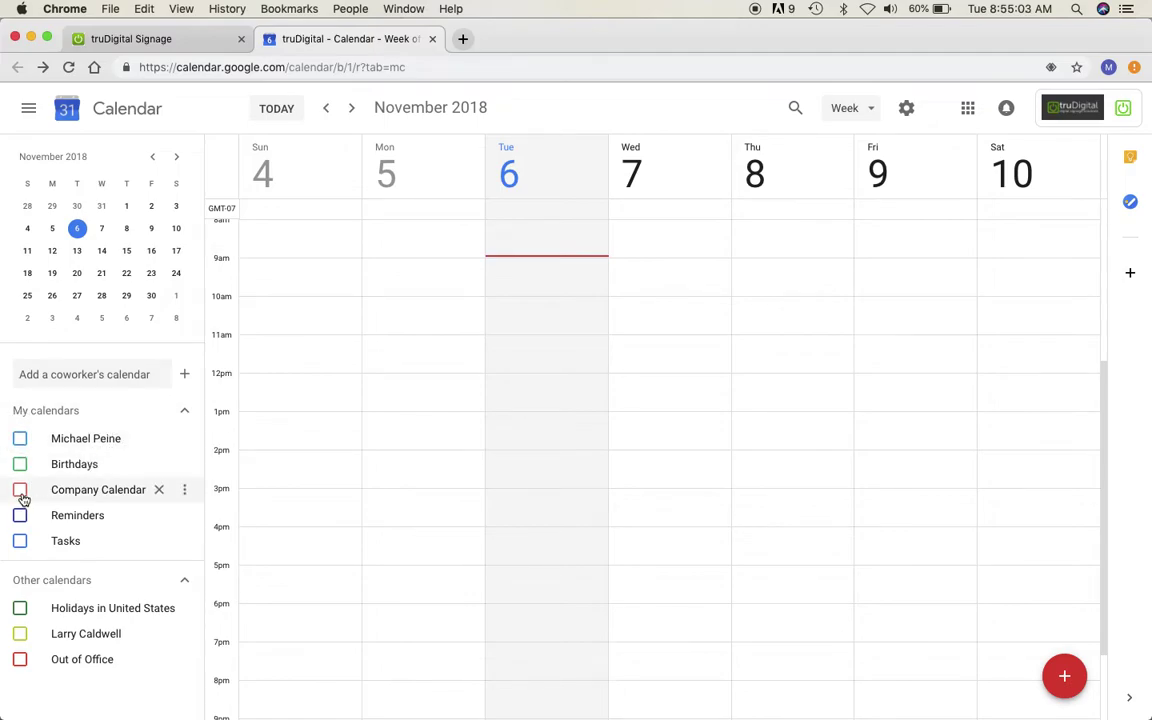
click(20, 490)
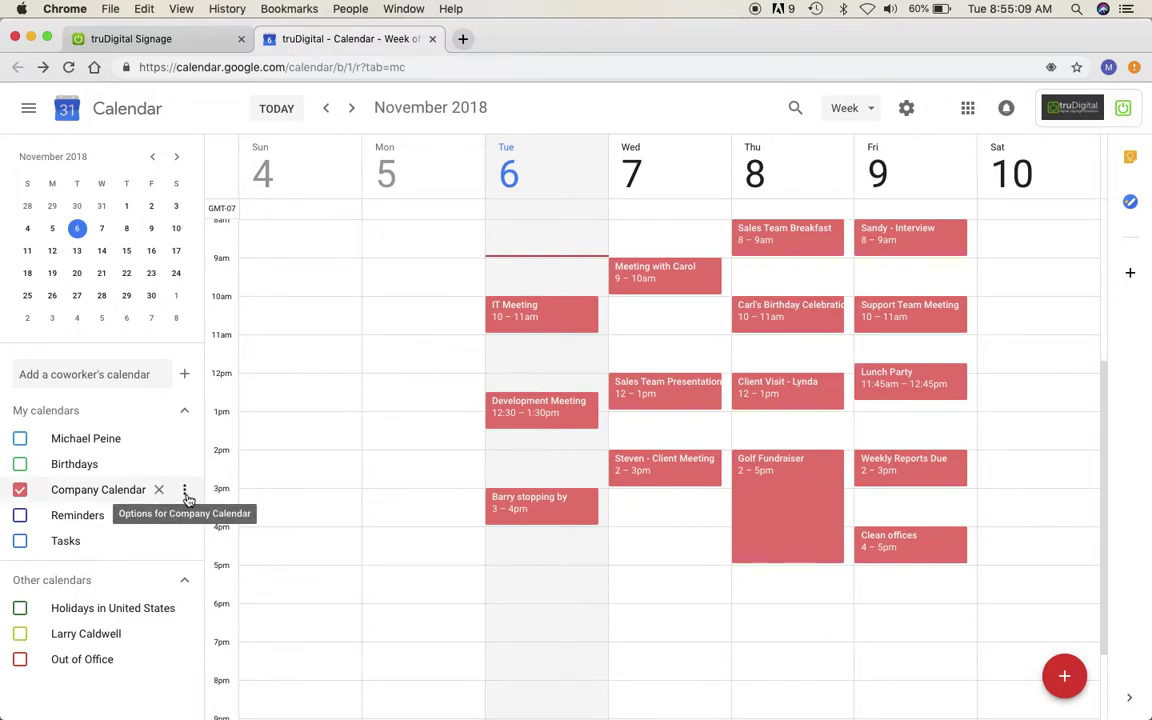
click(186, 493)
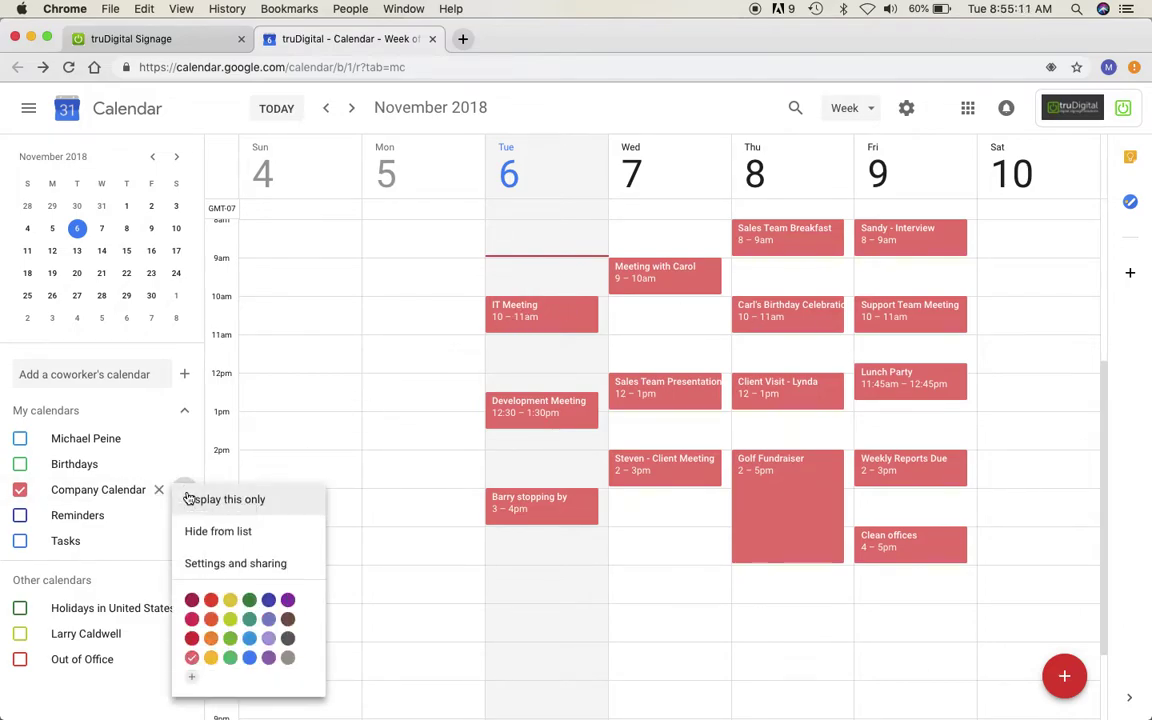
click(262, 566)
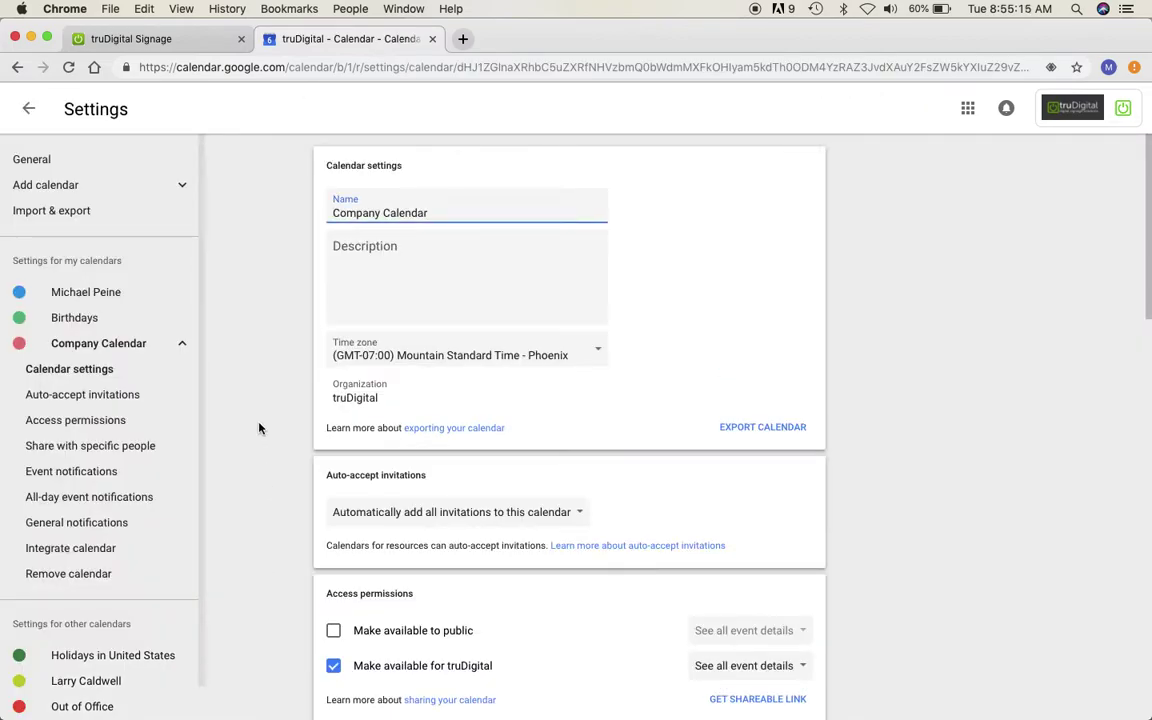
Copy the Company Calendar's secret address in iCal format
scroll(262, 429, down, 10)
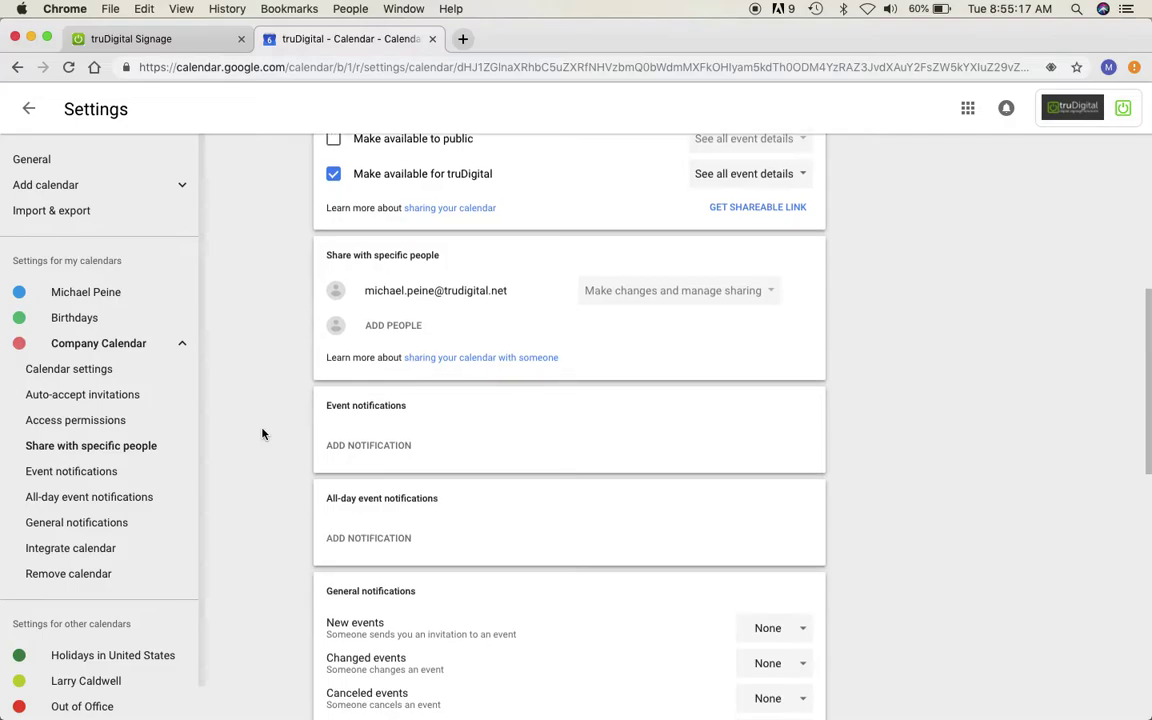
scroll(262, 433, down, 5)
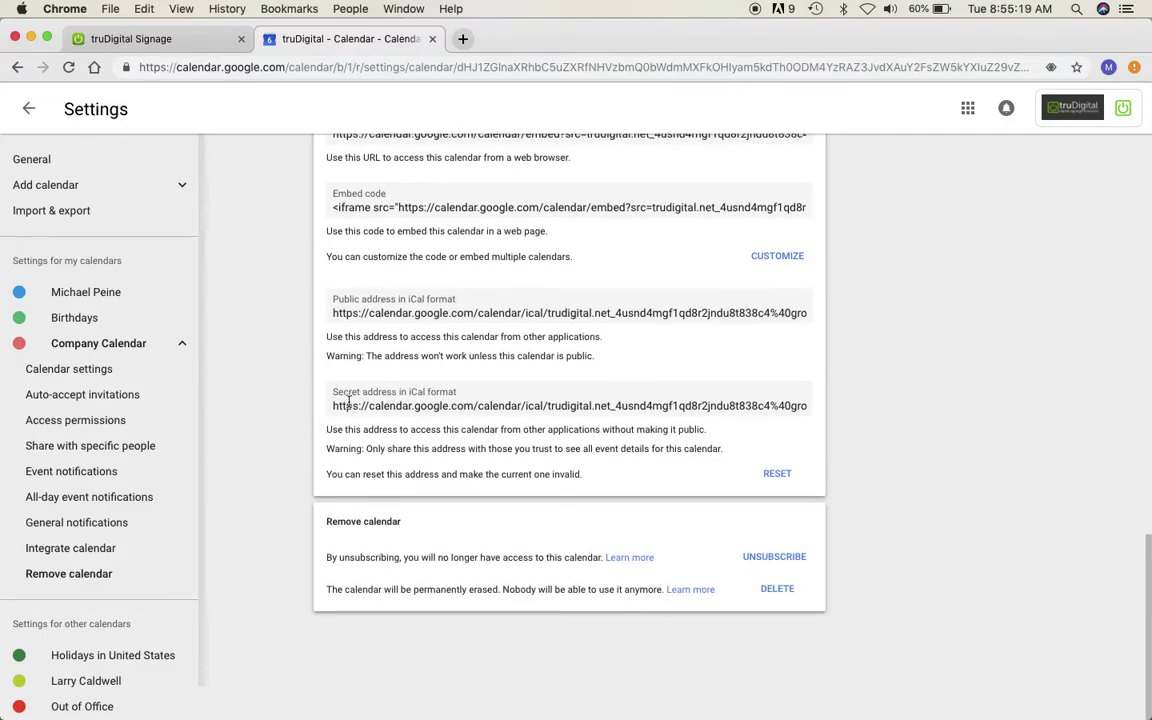
click(421, 407)
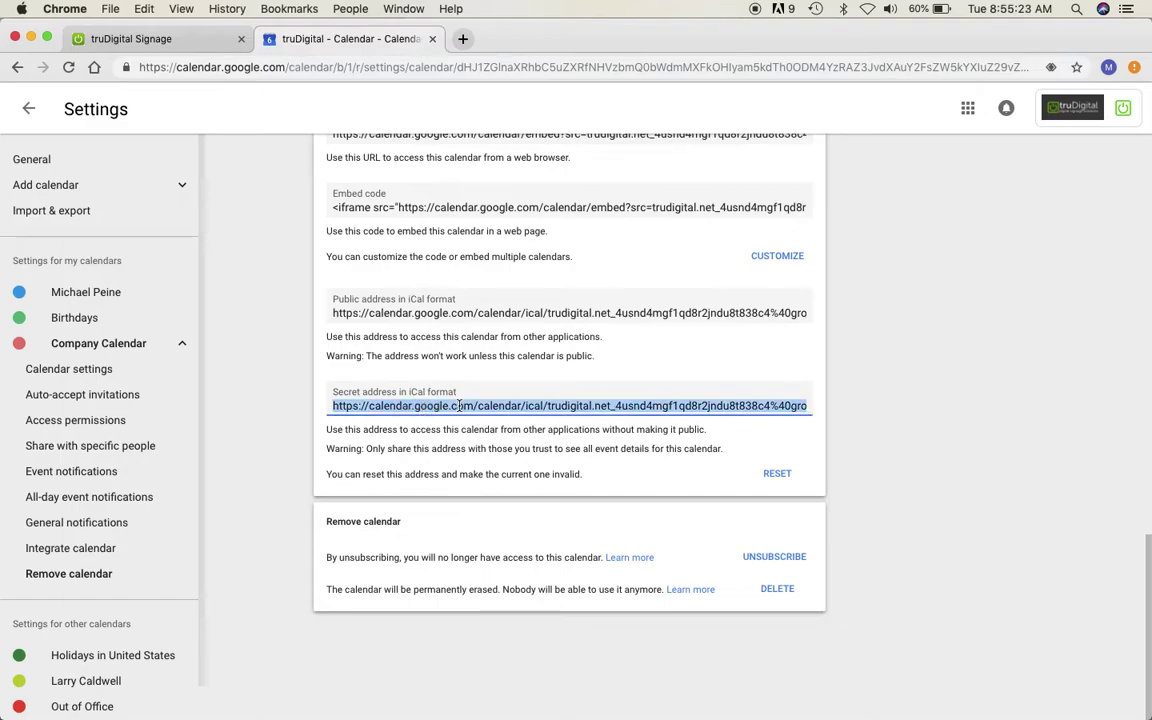
right_click(453, 407)
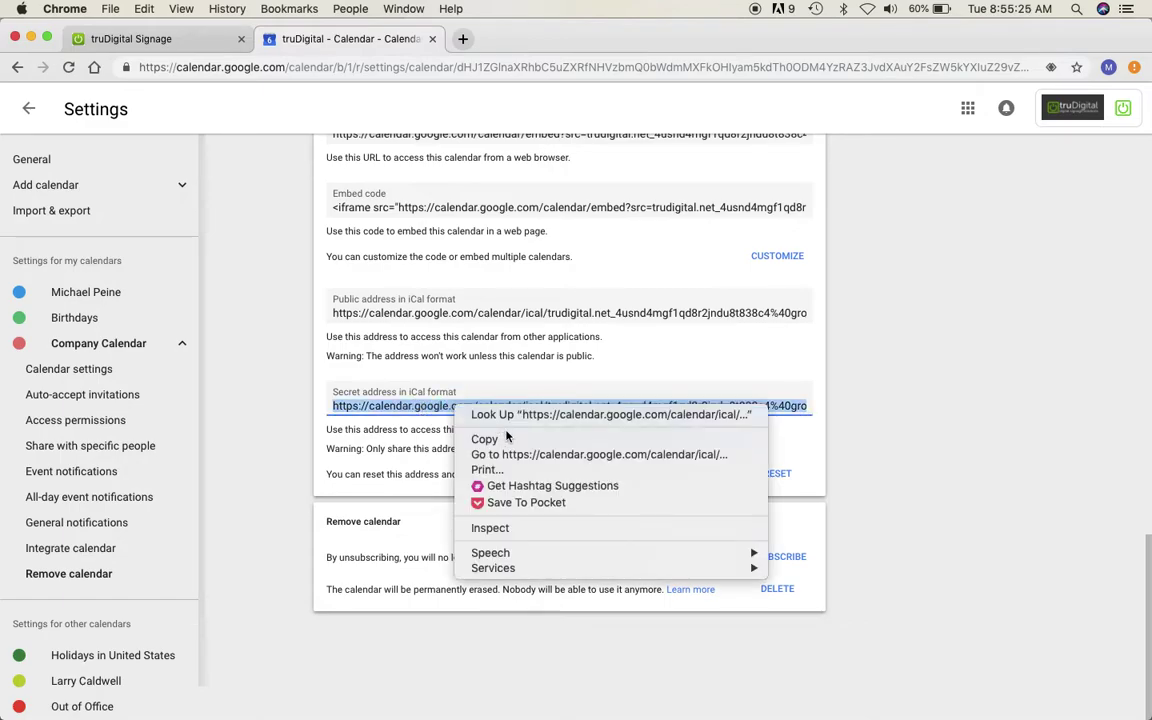
click(511, 440)
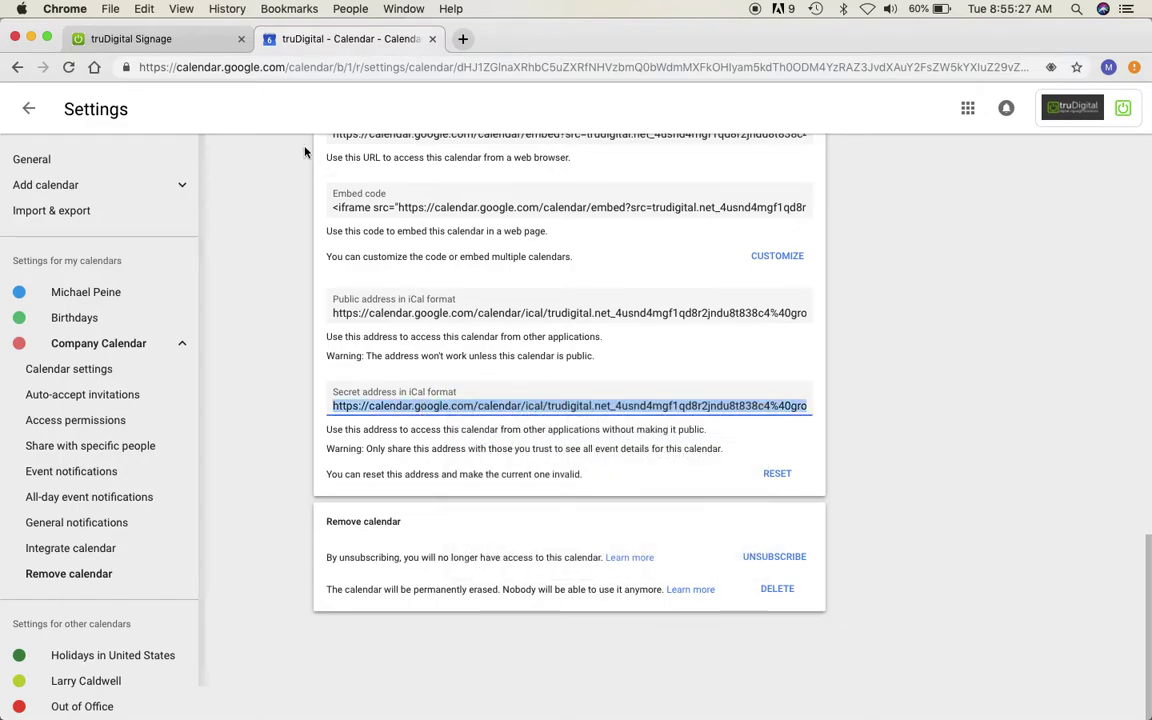
Paste the Company Calendar's iCal address as Calendar URL, save the block, and save the template changes
click(165, 40)
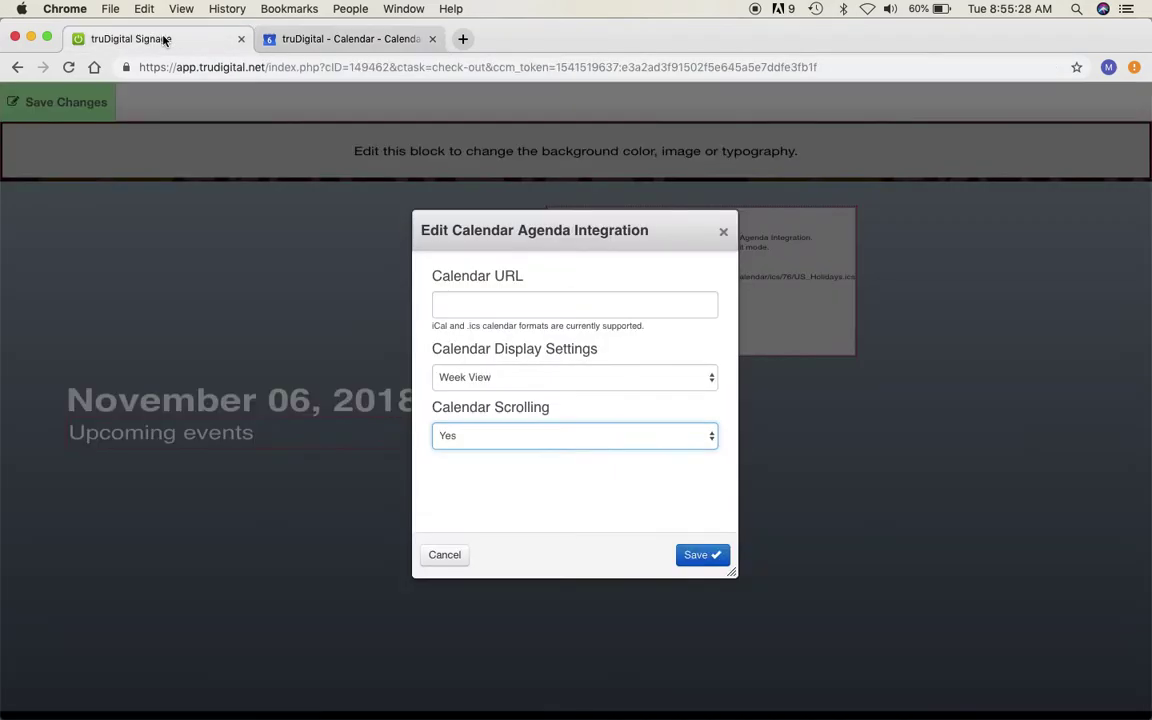
click(466, 304)
right_click(465, 306)
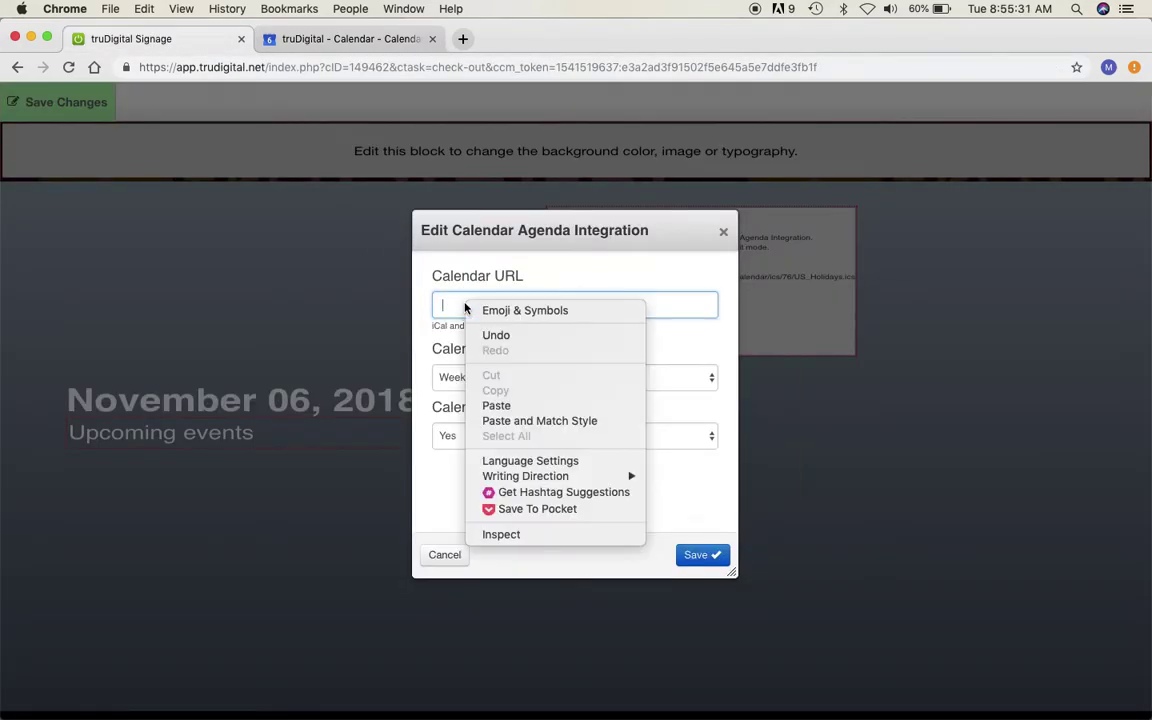
click(496, 405)
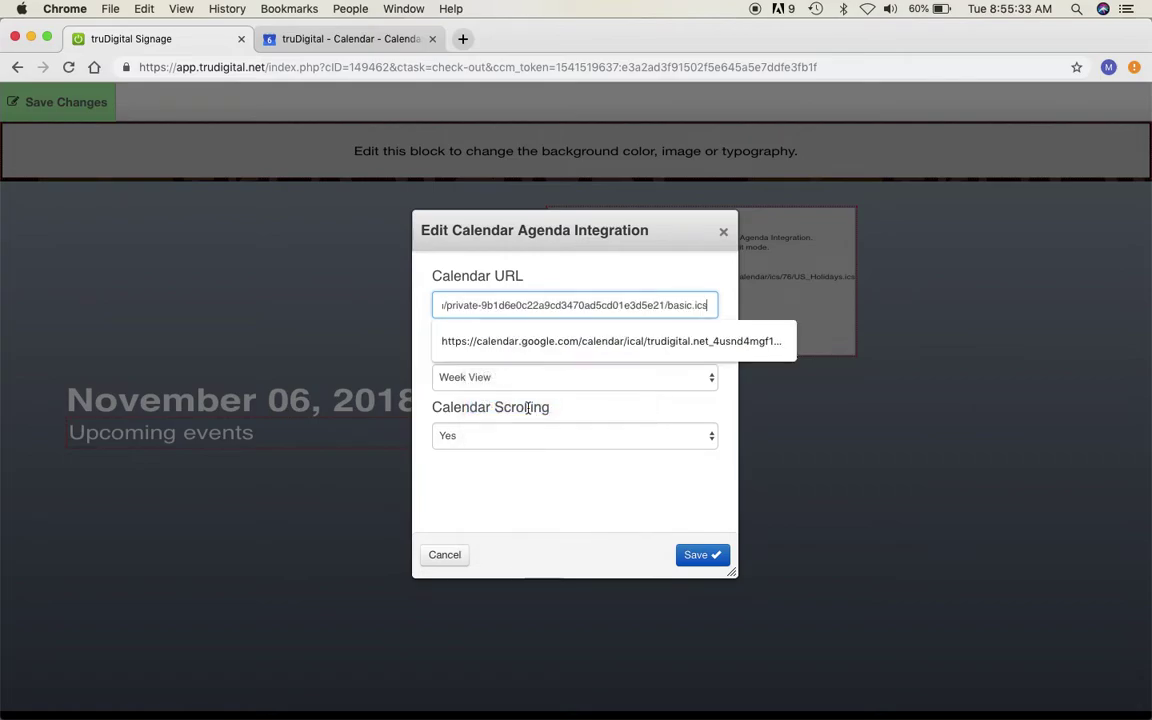
click(576, 265)
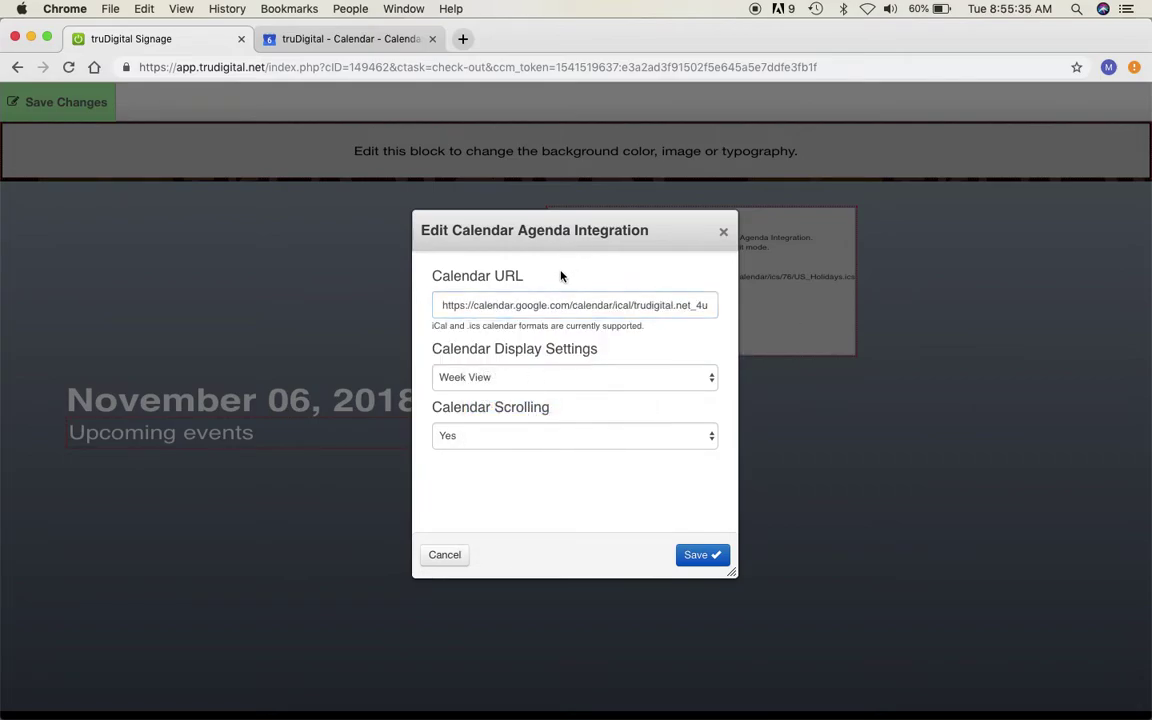
click(700, 557)
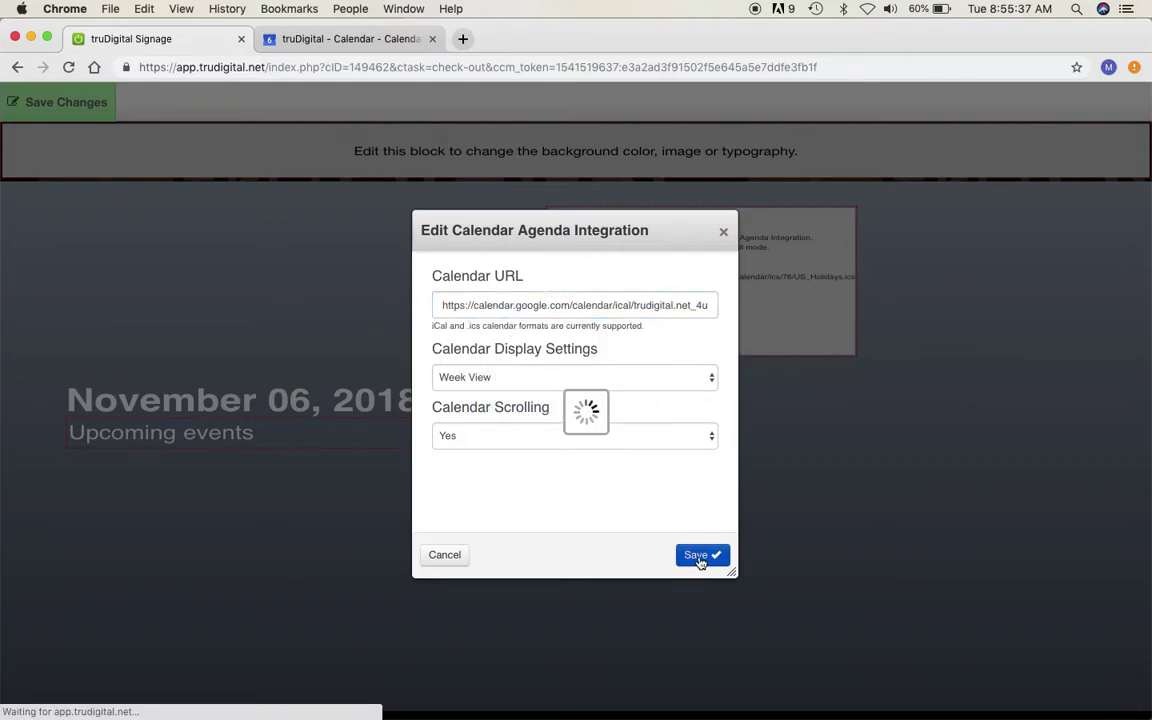
click(45, 102)
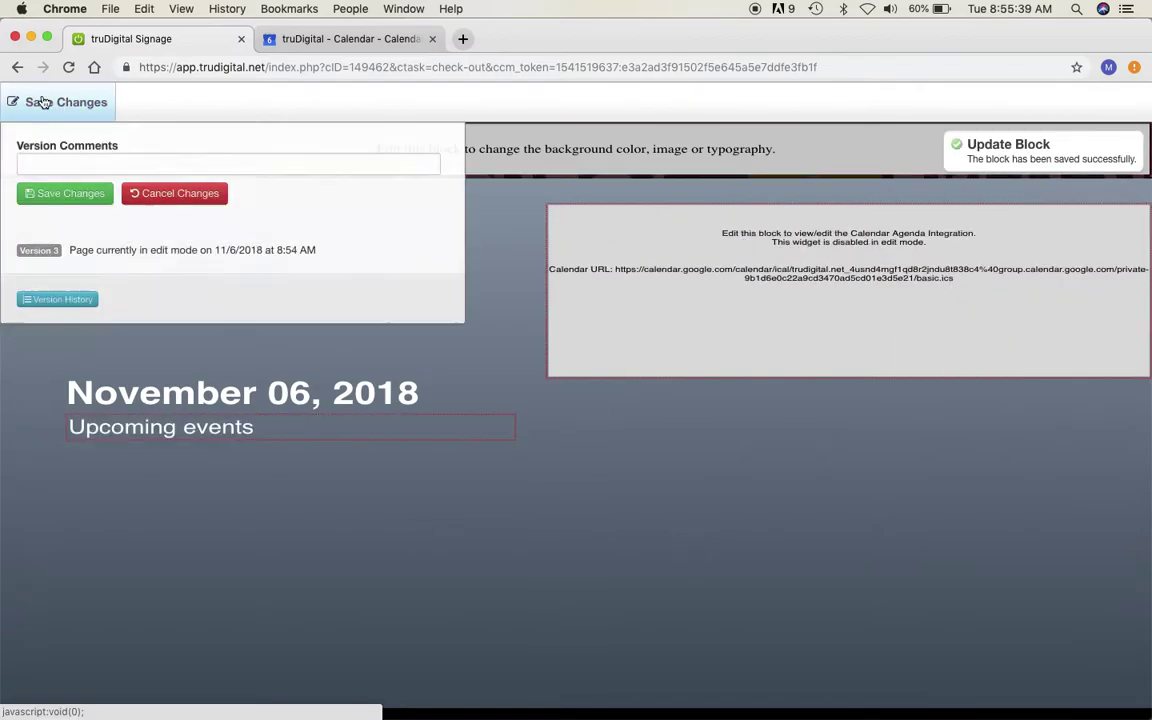
click(64, 192)
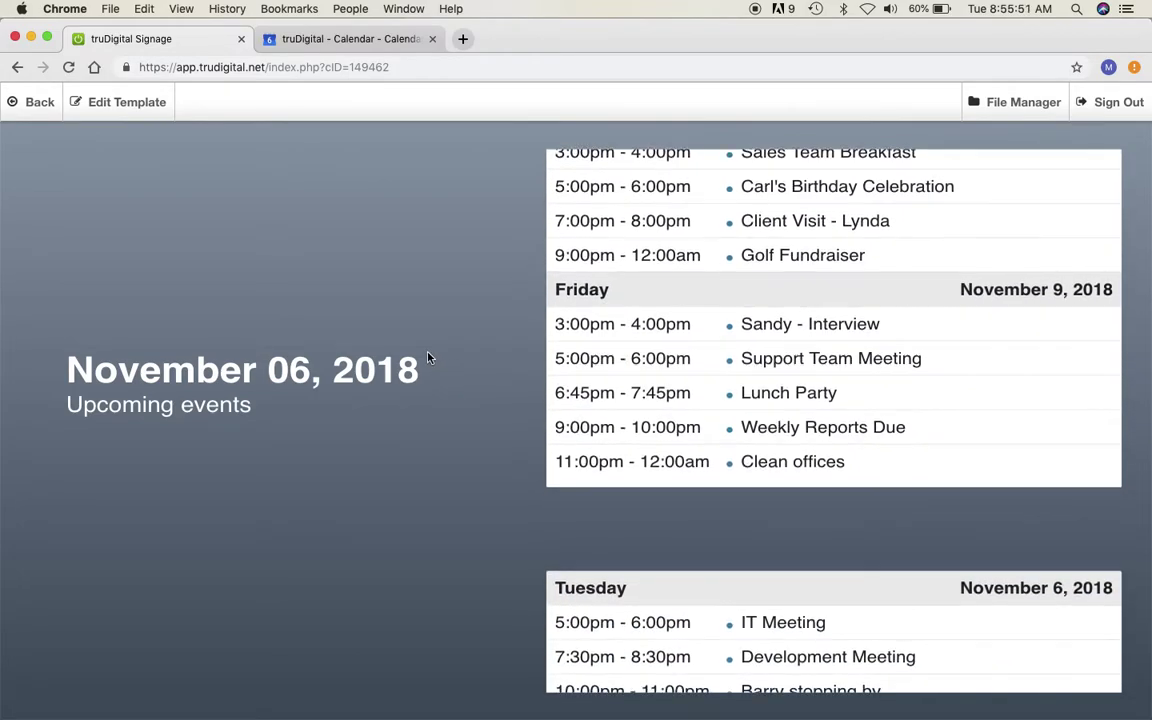
Return the Calendar Agenda template to edit mode with Edit Template
click(134, 108)
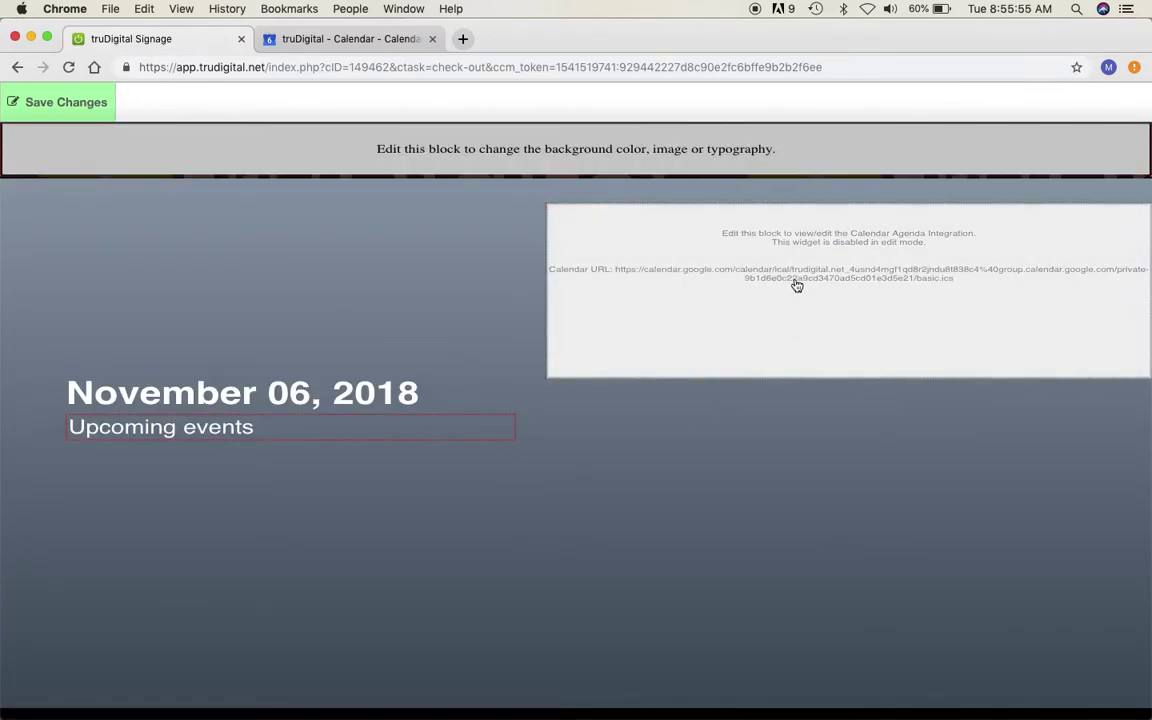
Delete the old Google calendar address from the calendar block's Calendar URL field
click(797, 283)
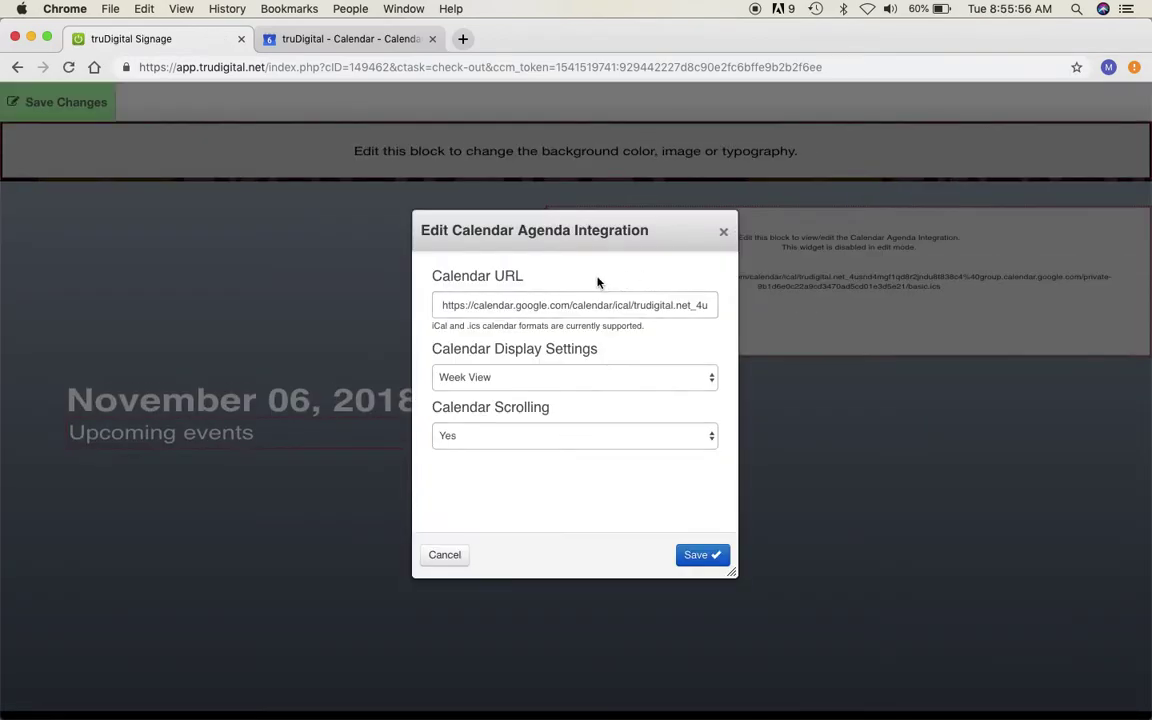
double_click(535, 305)
triple_click(537, 305)
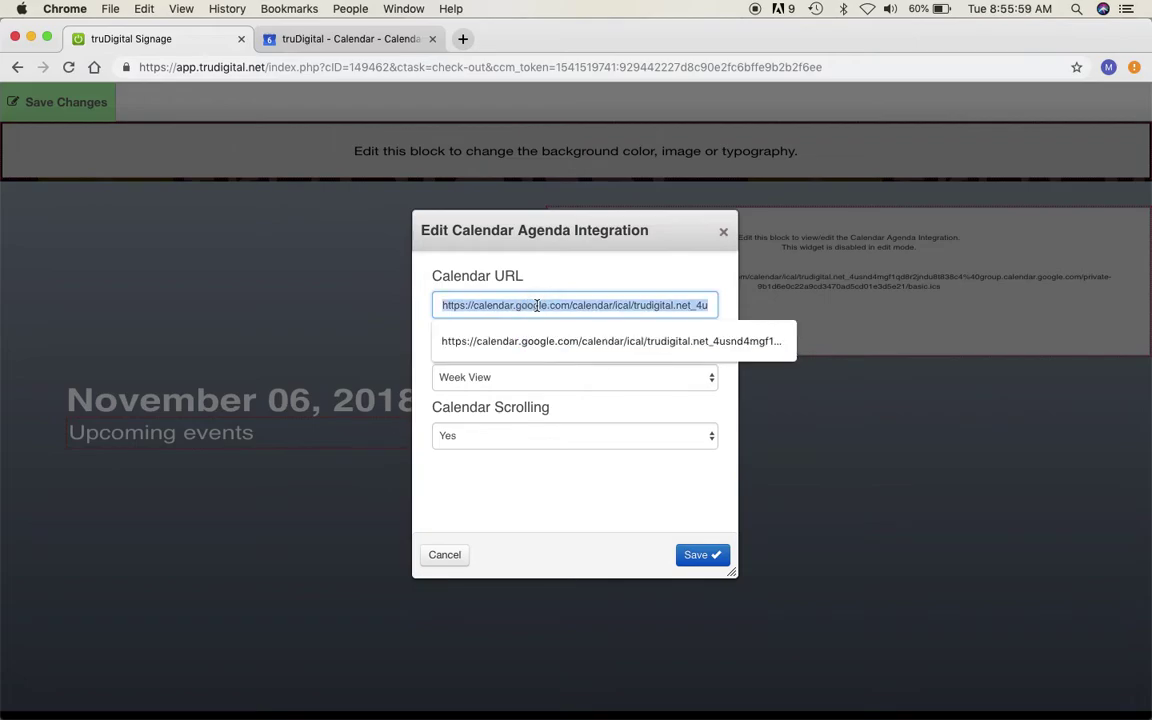
key(BackSpace)
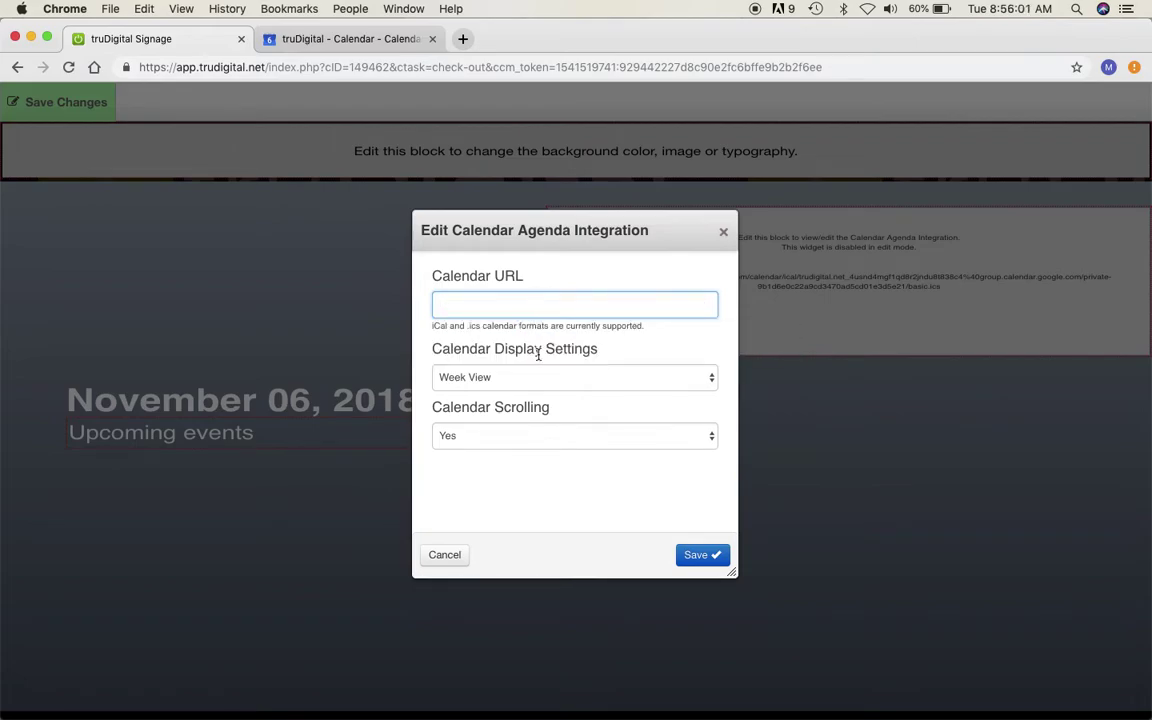
mouse_move(498, 700)
click(340, 688)
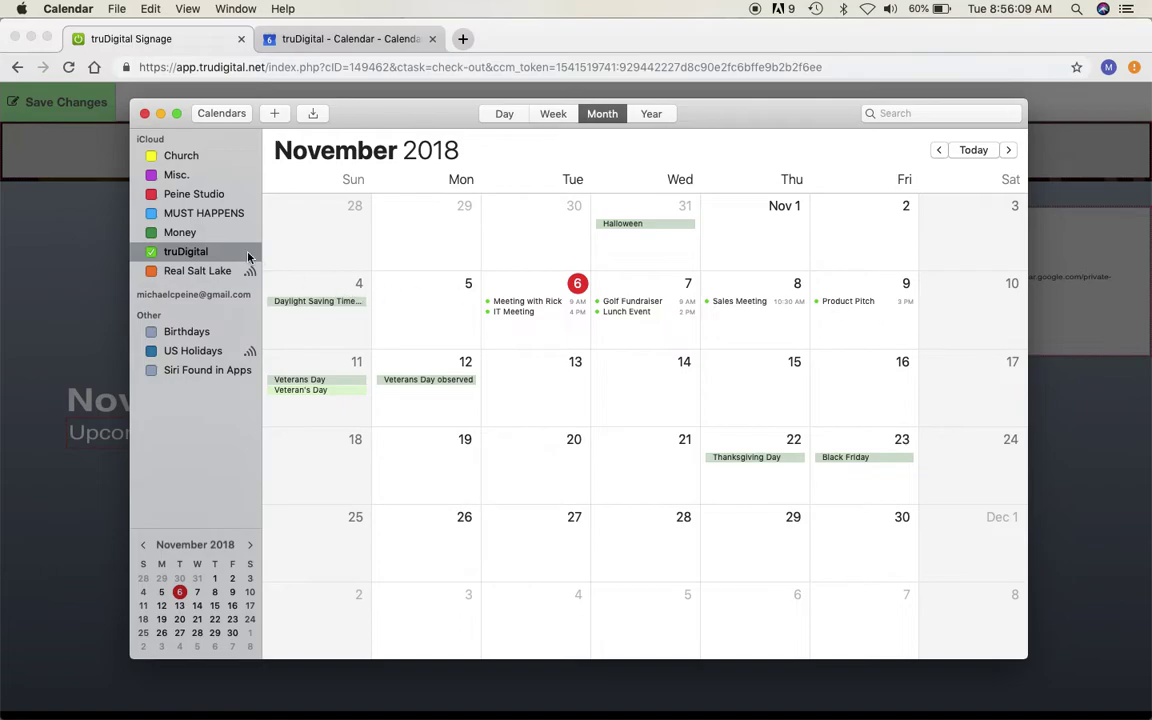
Make the truDigital calendar a Public Calendar and copy its webcal subscription URL
click(248, 253)
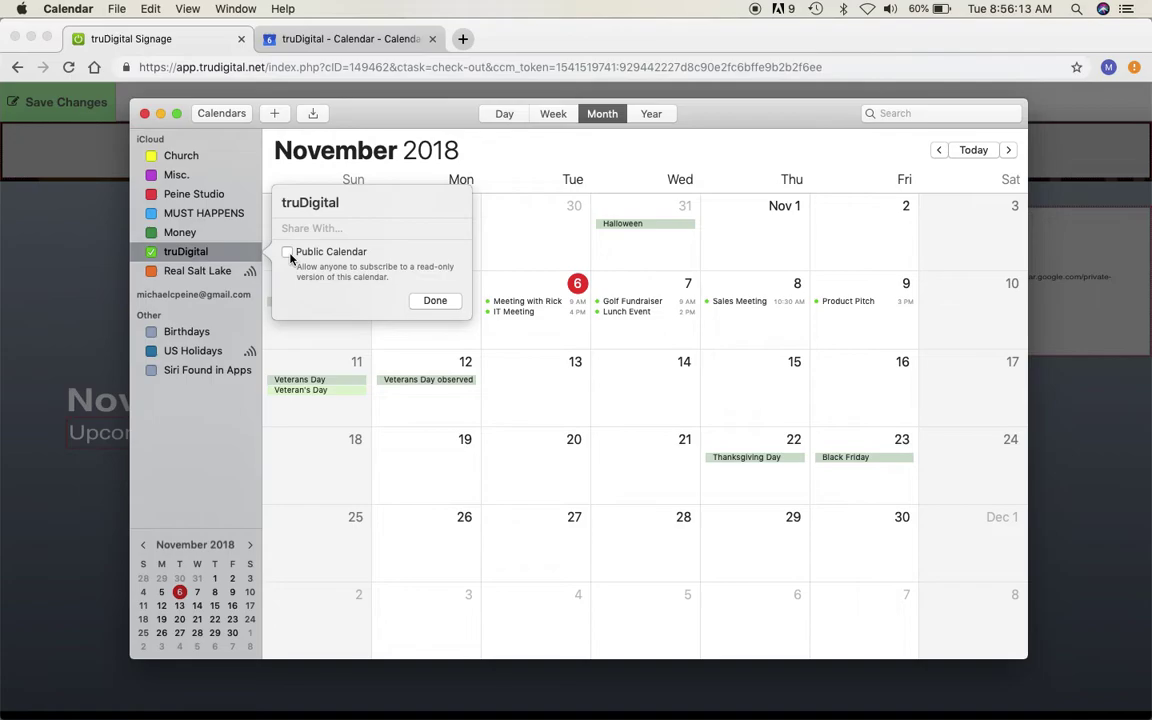
click(288, 253)
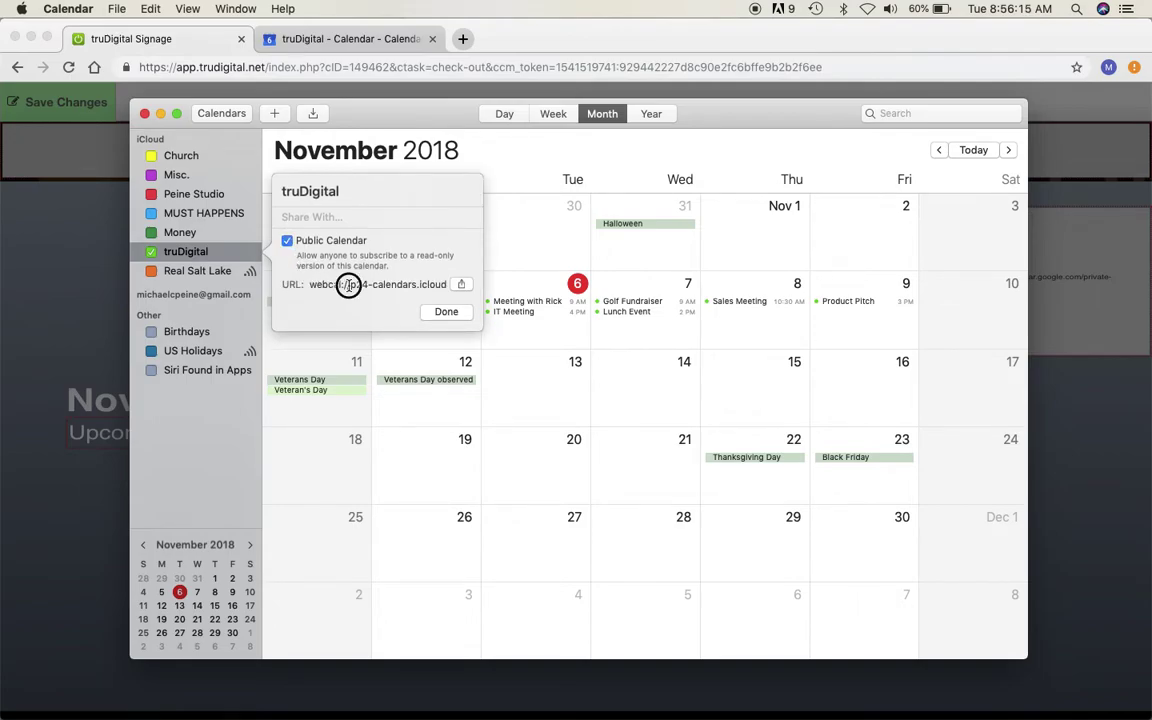
click(348, 285)
right_click(354, 288)
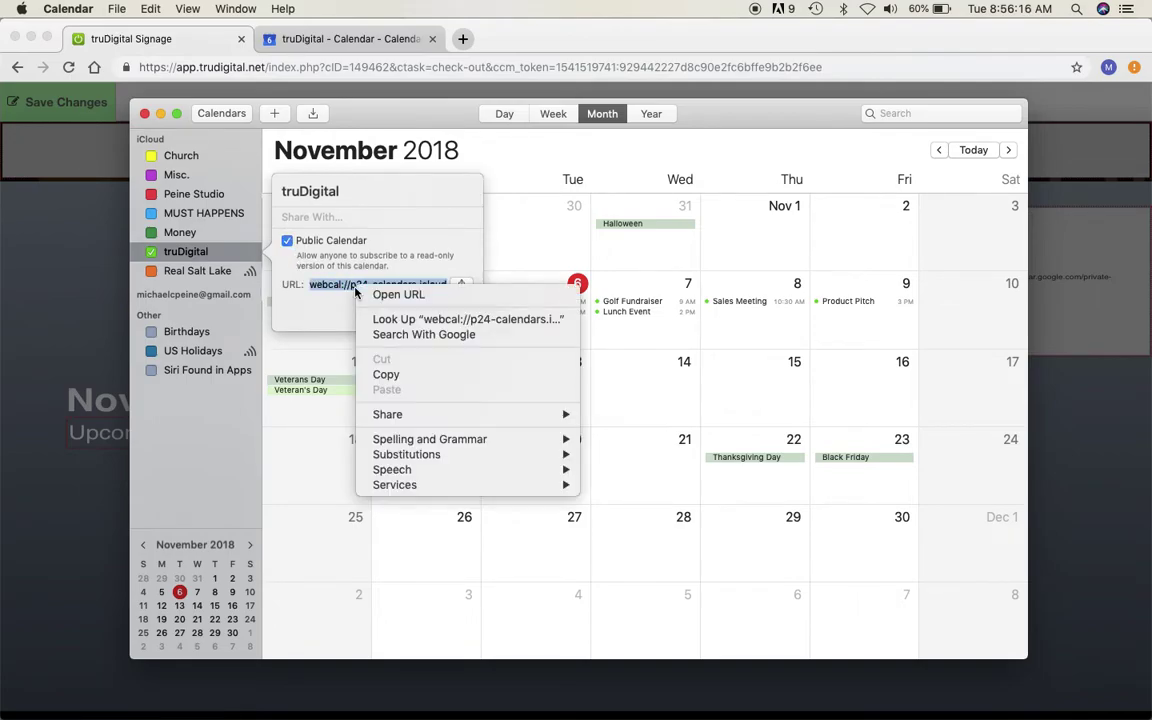
click(422, 383)
click(442, 313)
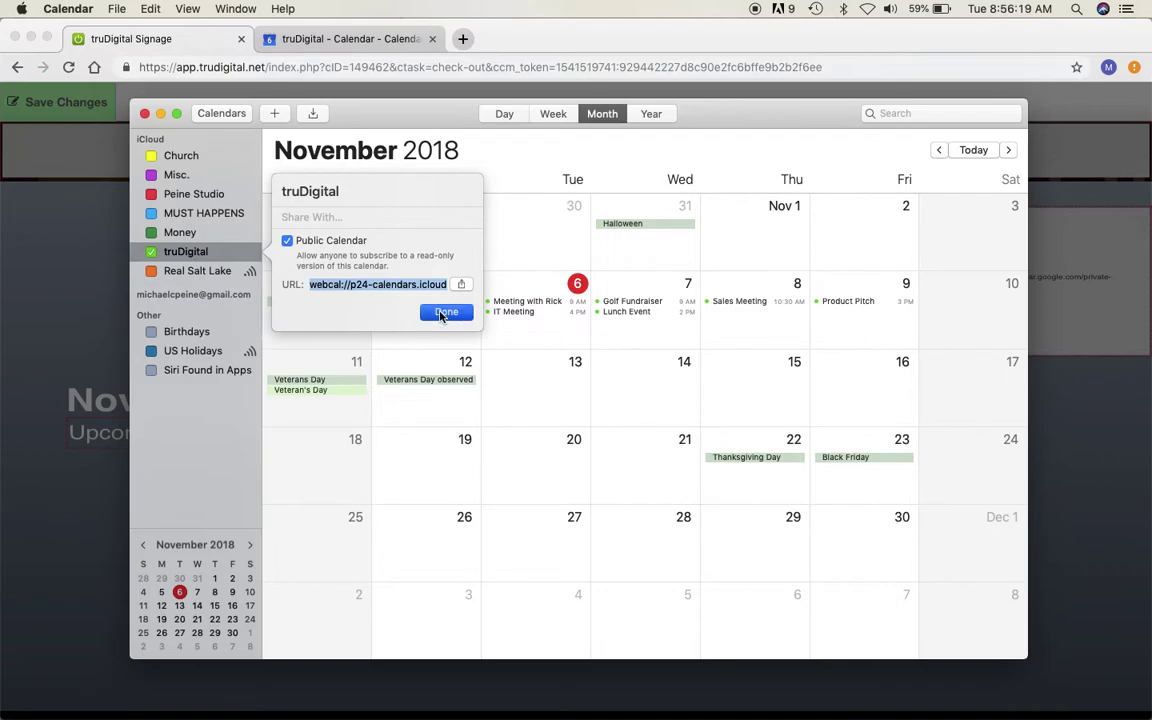
Paste the webcal calendar address into a new Pages document and change its prefix to https:
mouse_move(550, 700)
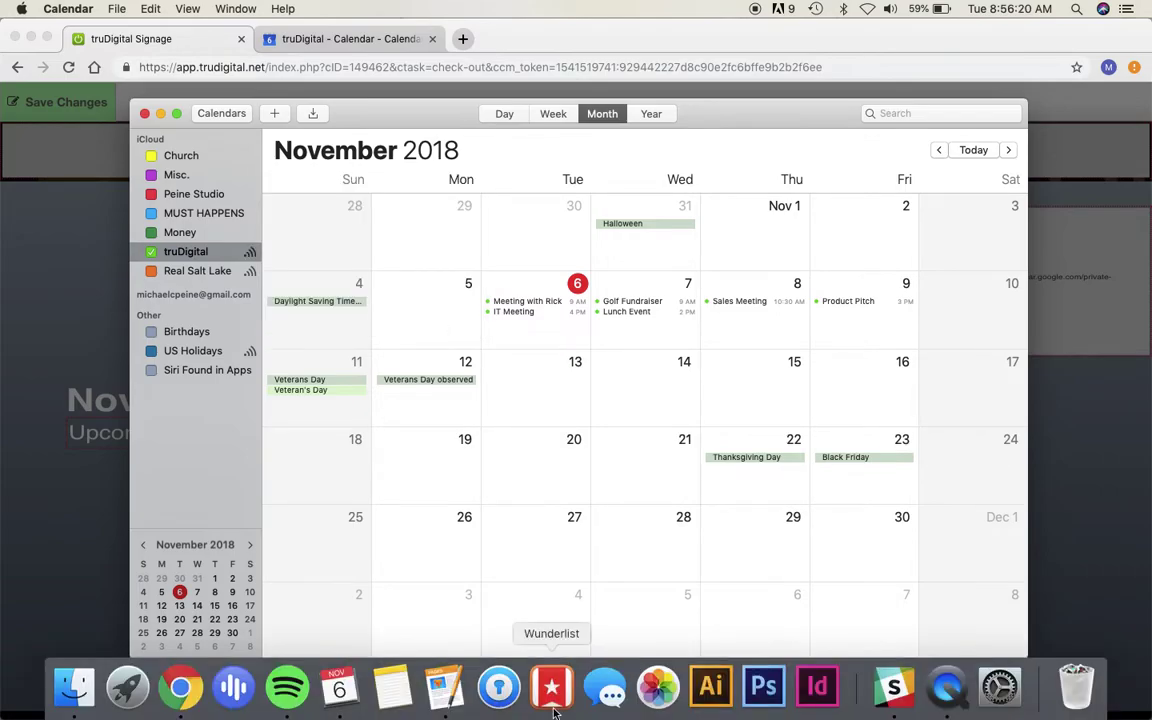
click(449, 689)
right_click(375, 176)
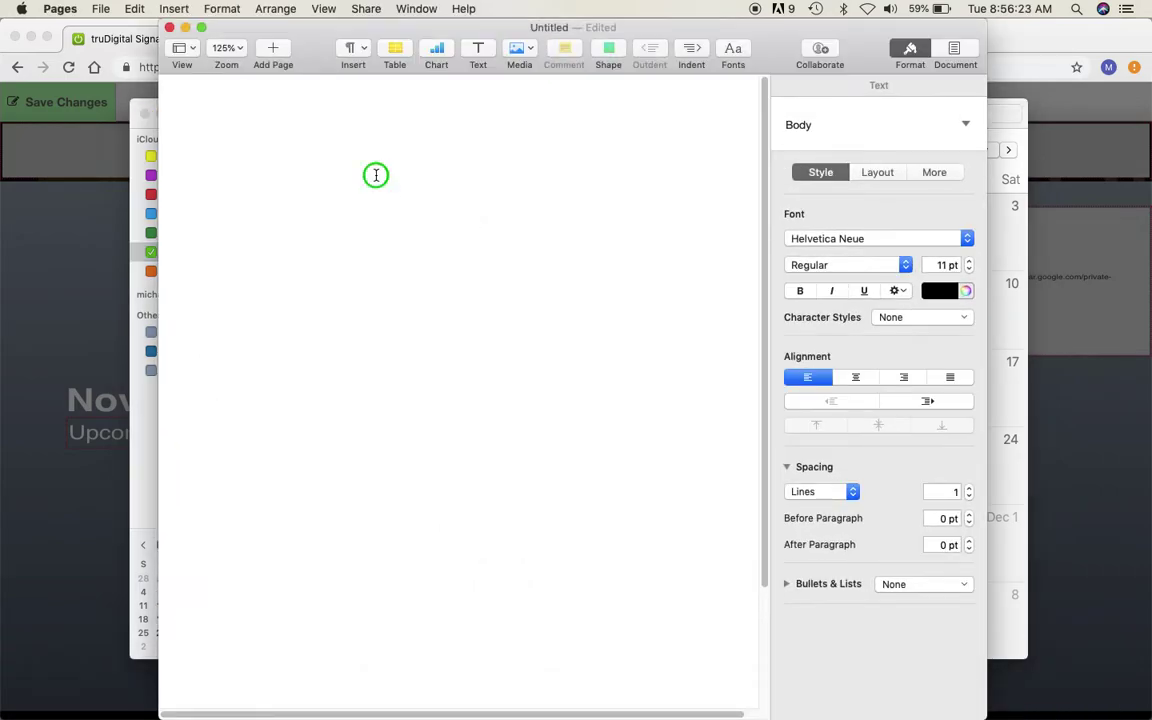
click(407, 213)
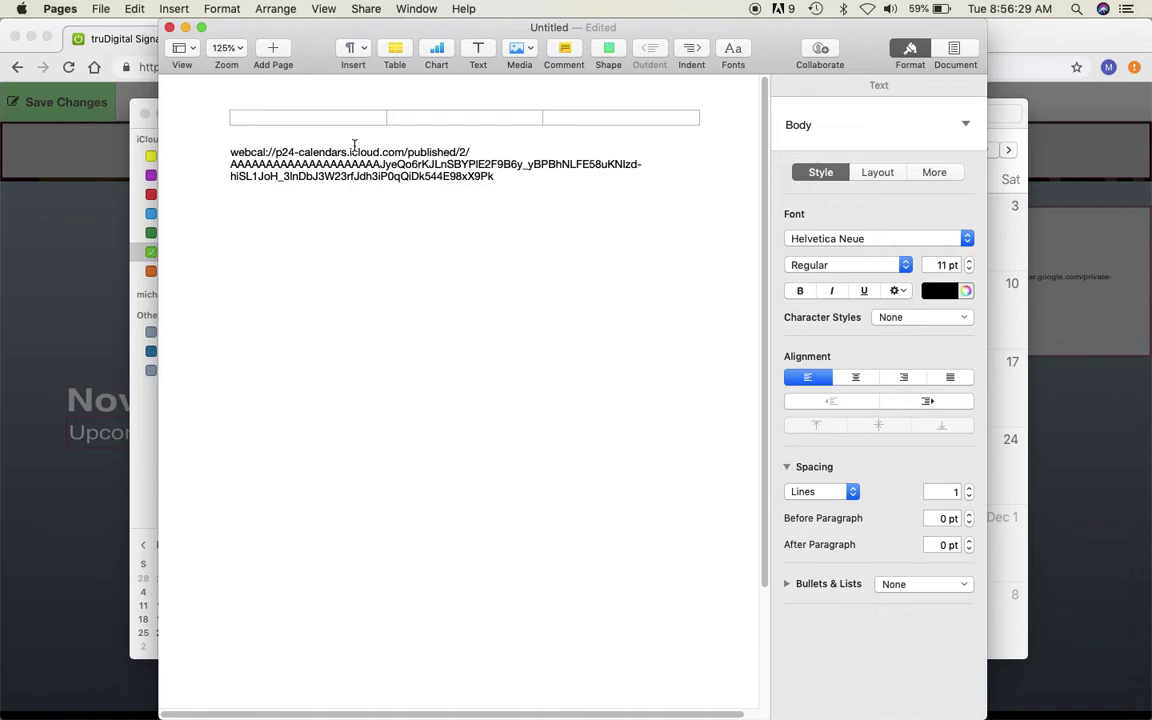
key(BackSpace)
key(BackSpace)
key(BackSpace)
key(BackSpace)
key(BackSpace)
key(BackSpace)
key(BackSpace)
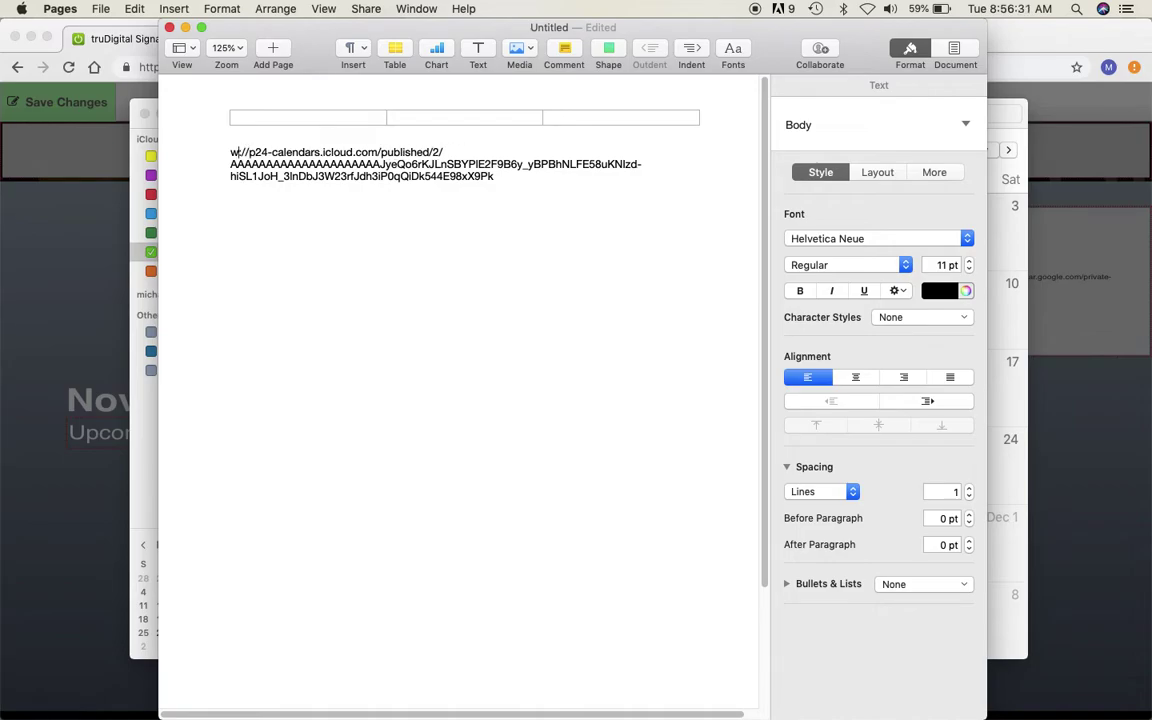
text(https:)
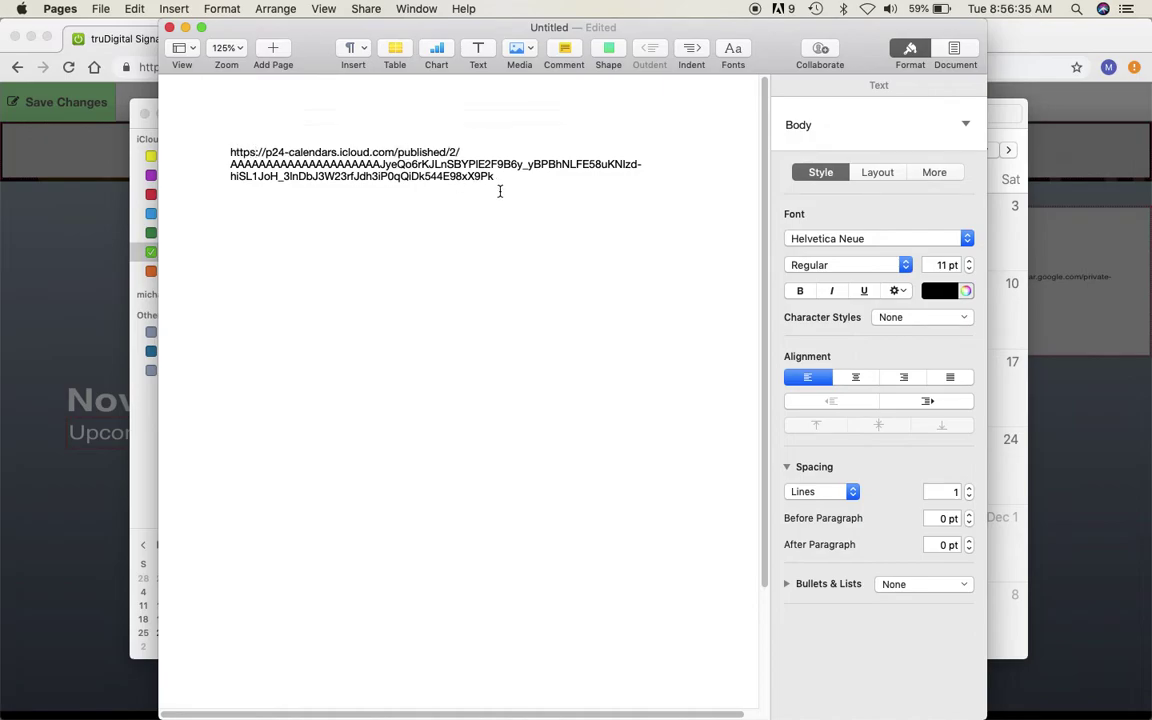
Copy the full https calendar address from the Pages document
drag(510, 175, 221, 149)
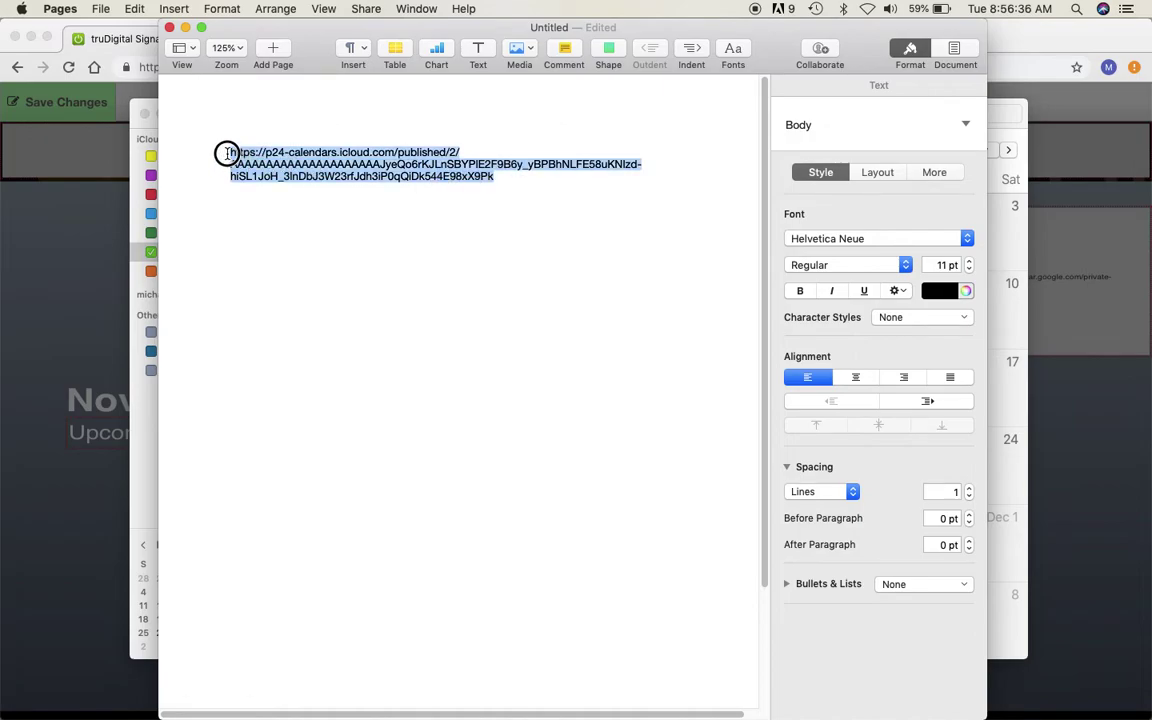
right_click(280, 175)
click(305, 213)
click(88, 245)
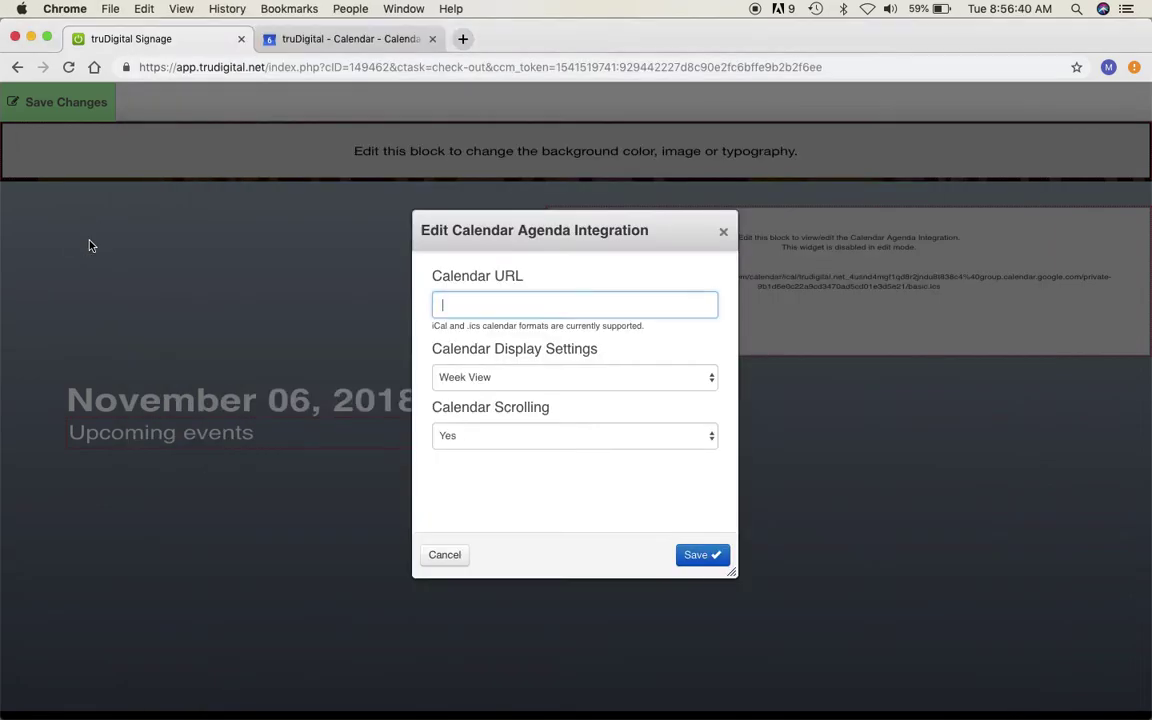
Paste the https iCloud address as the Calendar URL, save the block, and publish the template
right_click(467, 308)
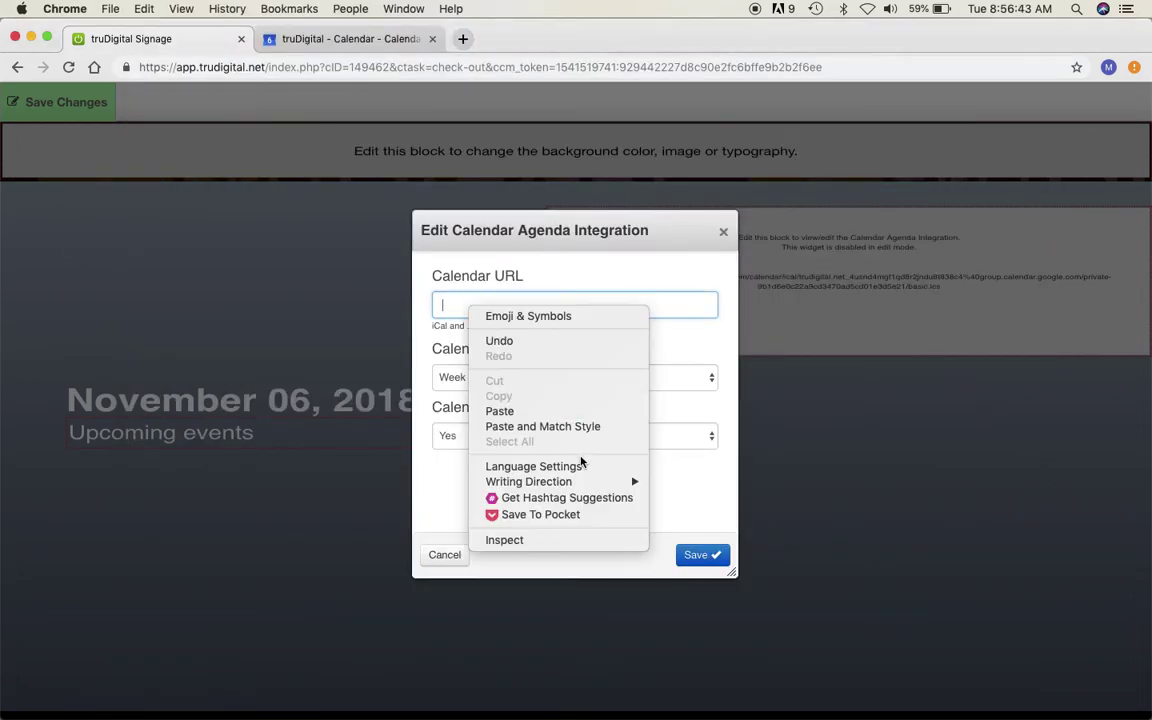
click(550, 414)
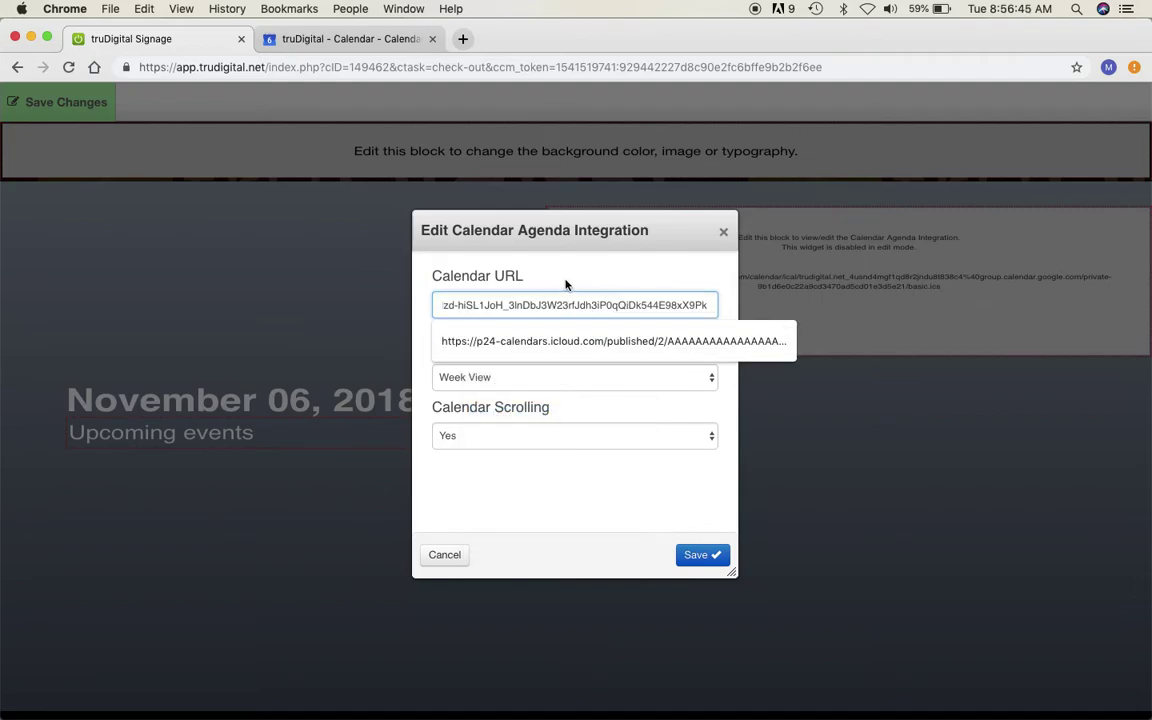
key(Down)
key(Return)
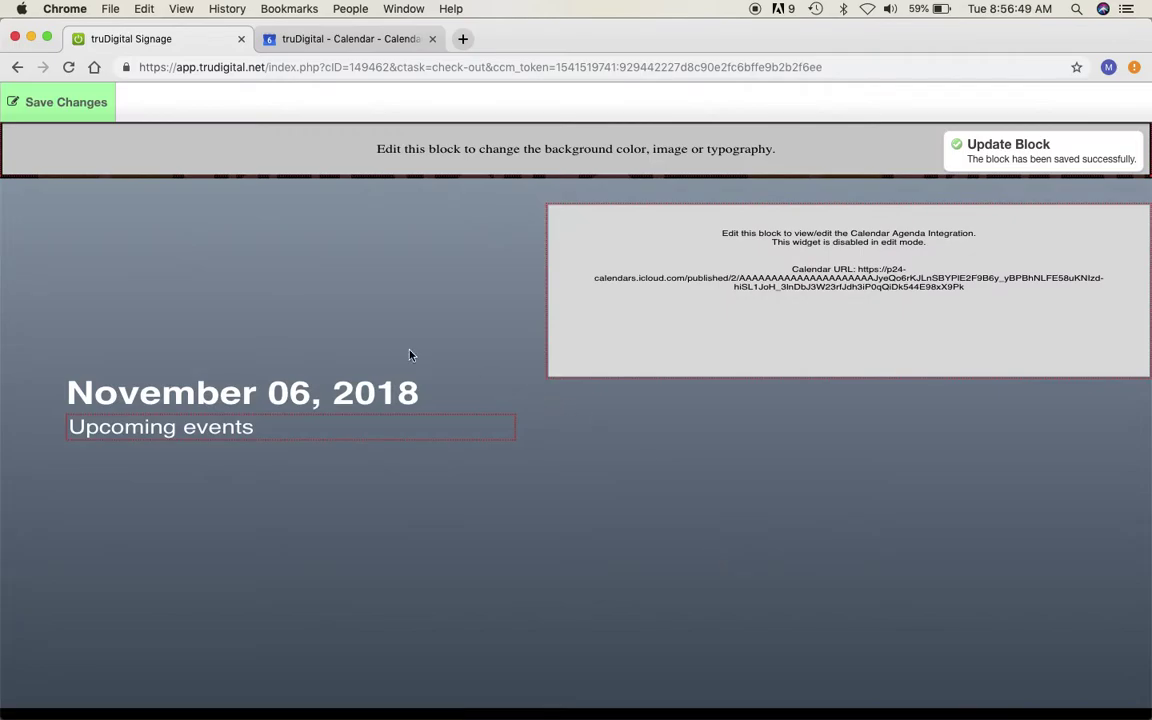
click(62, 104)
click(67, 195)
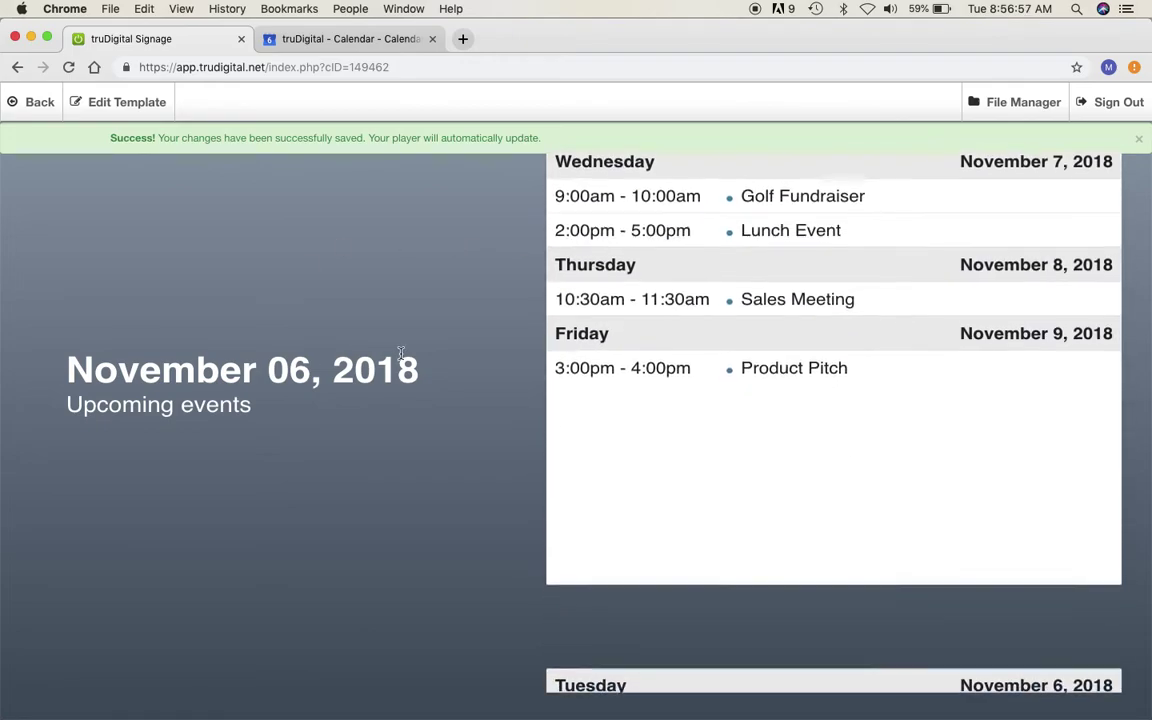
Change the subtitle line from 'Upcoming events' to 'Company Calendar'
click(126, 108)
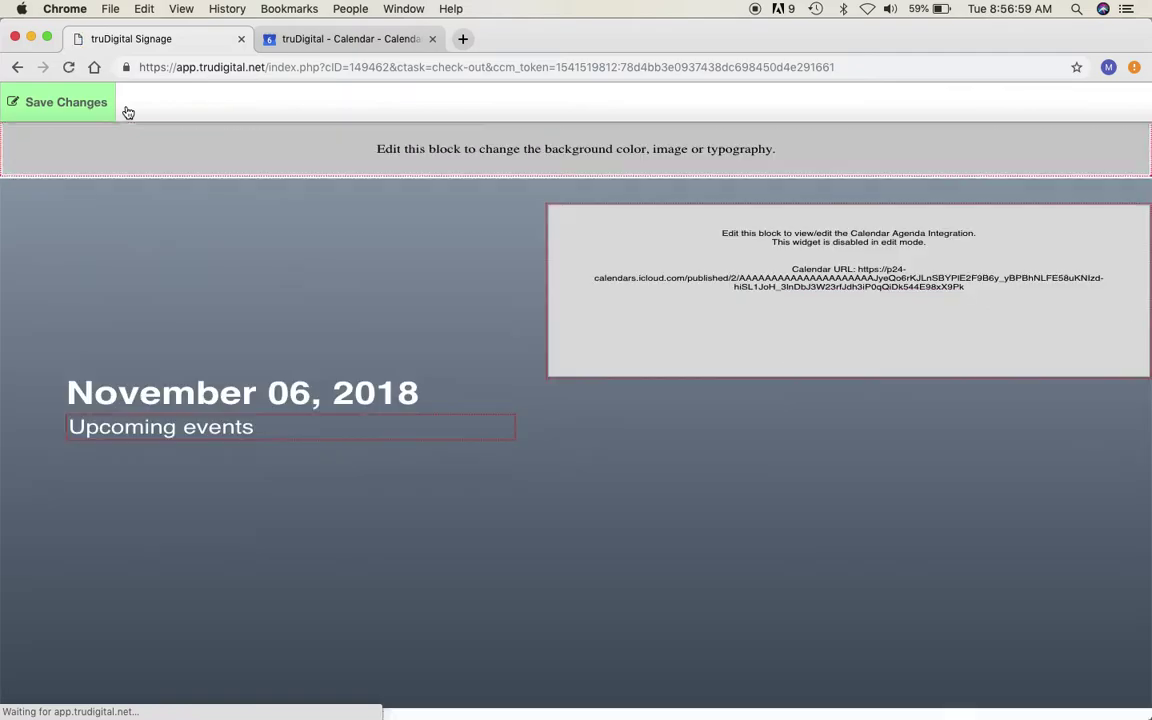
click(219, 434)
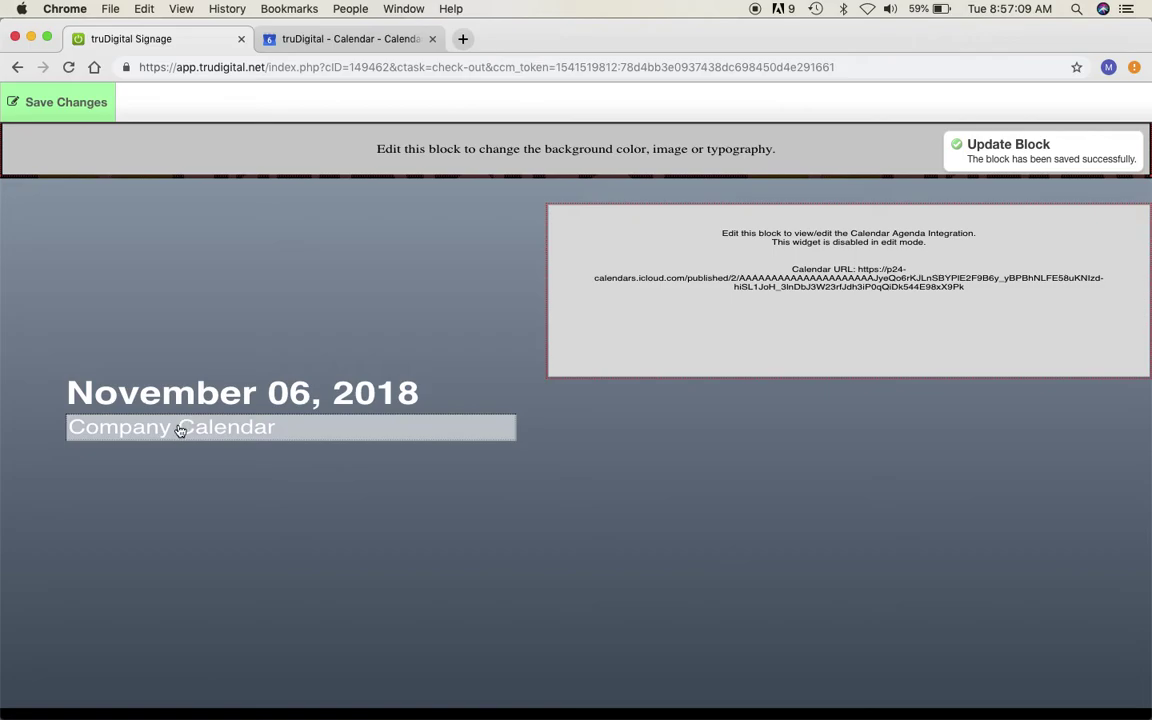
click(462, 160)
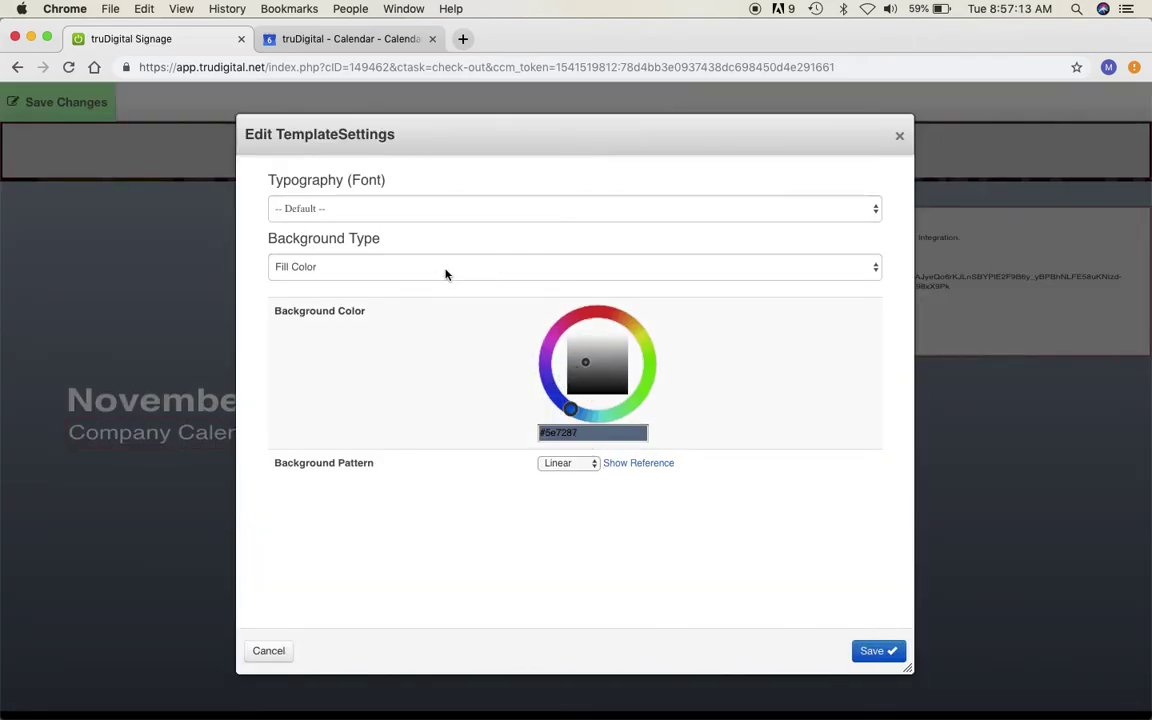
Switch the background type to Preset Images and apply the dark building photo
click(492, 274)
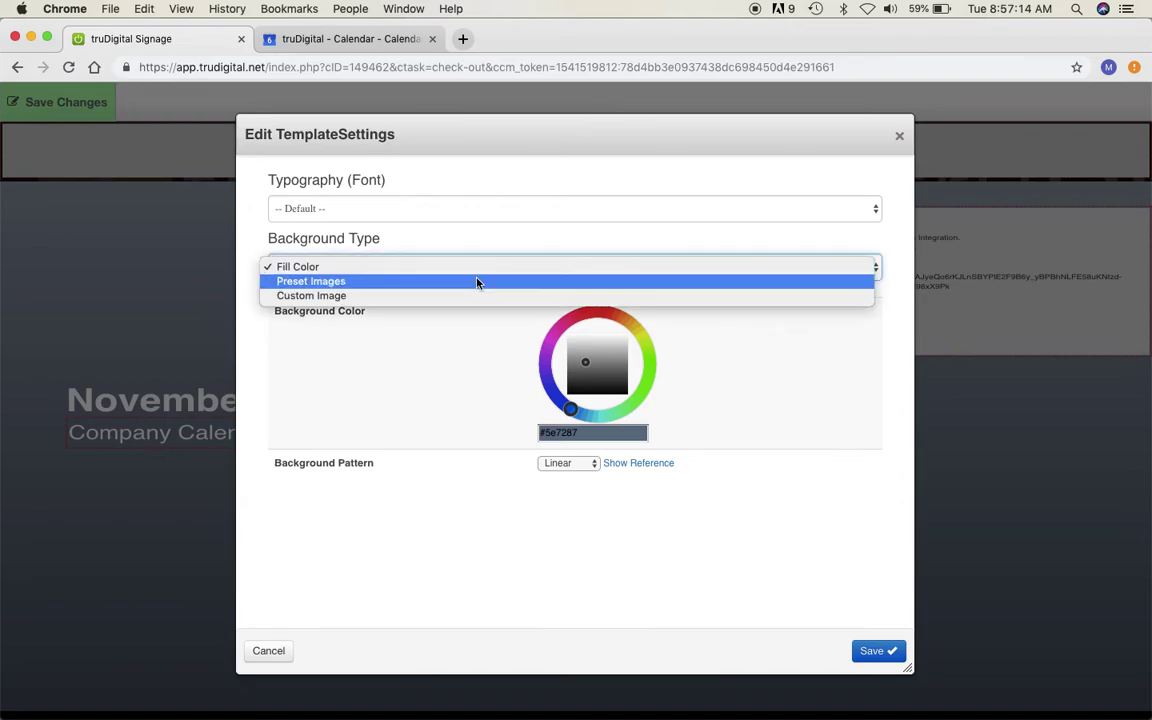
click(393, 283)
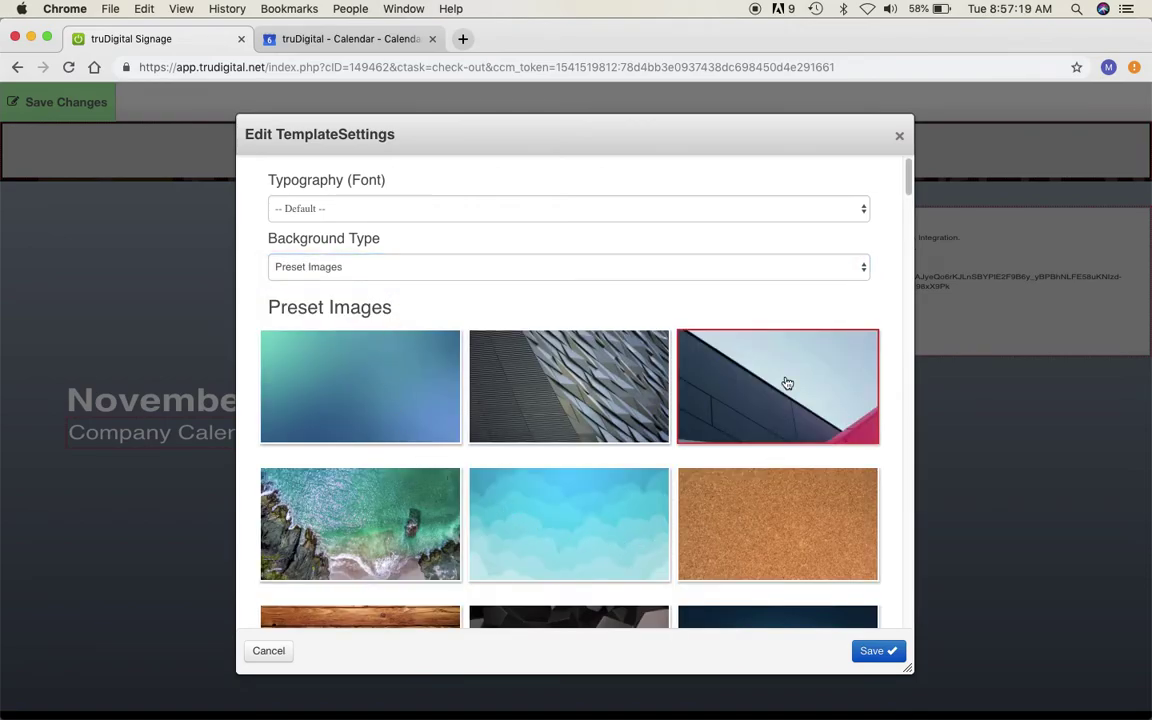
click(886, 653)
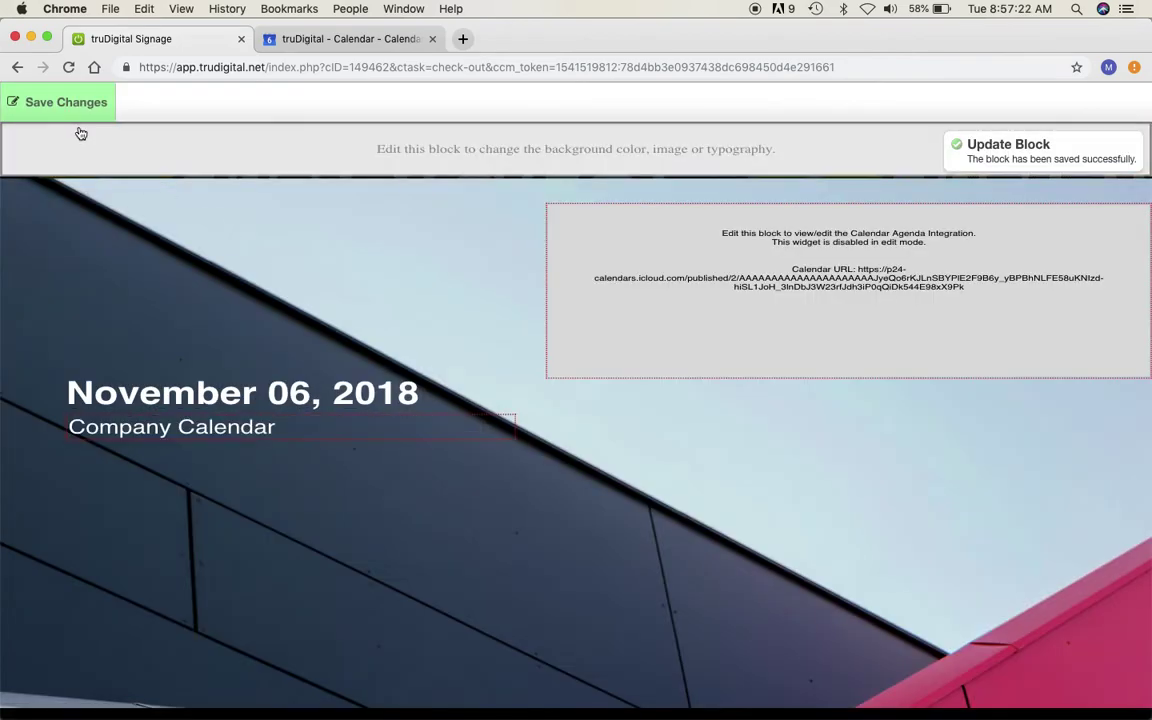
click(70, 105)
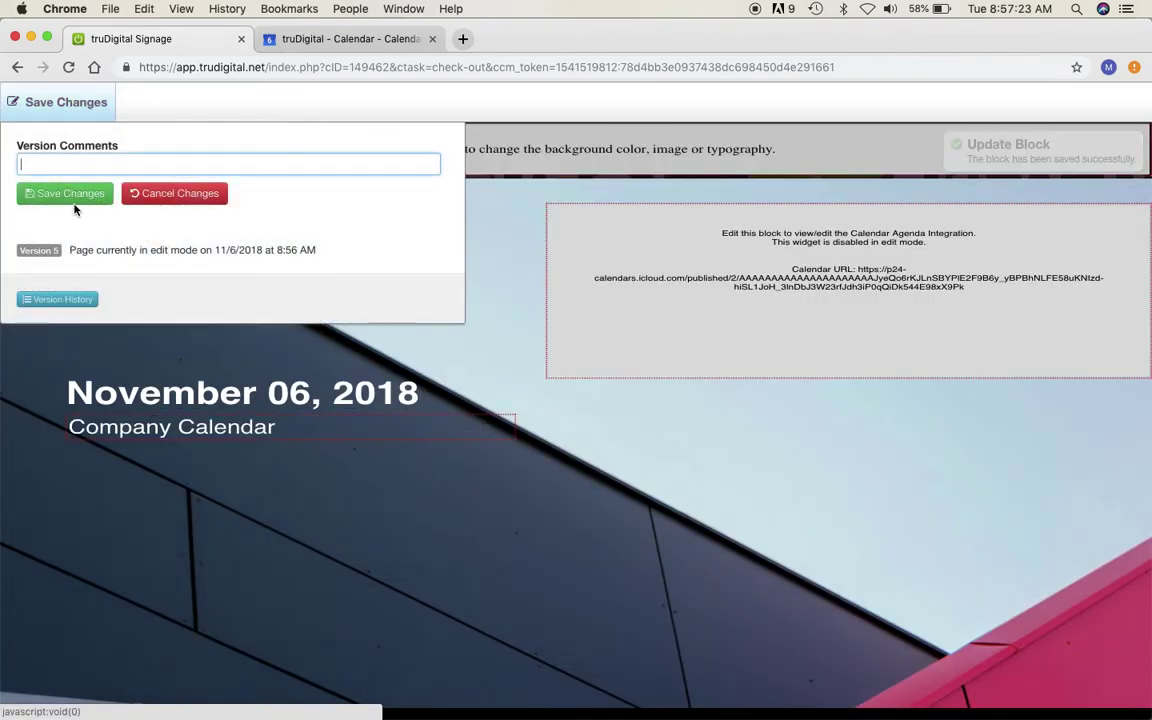
Publish the template changes and return to Manage Playlist
click(72, 193)
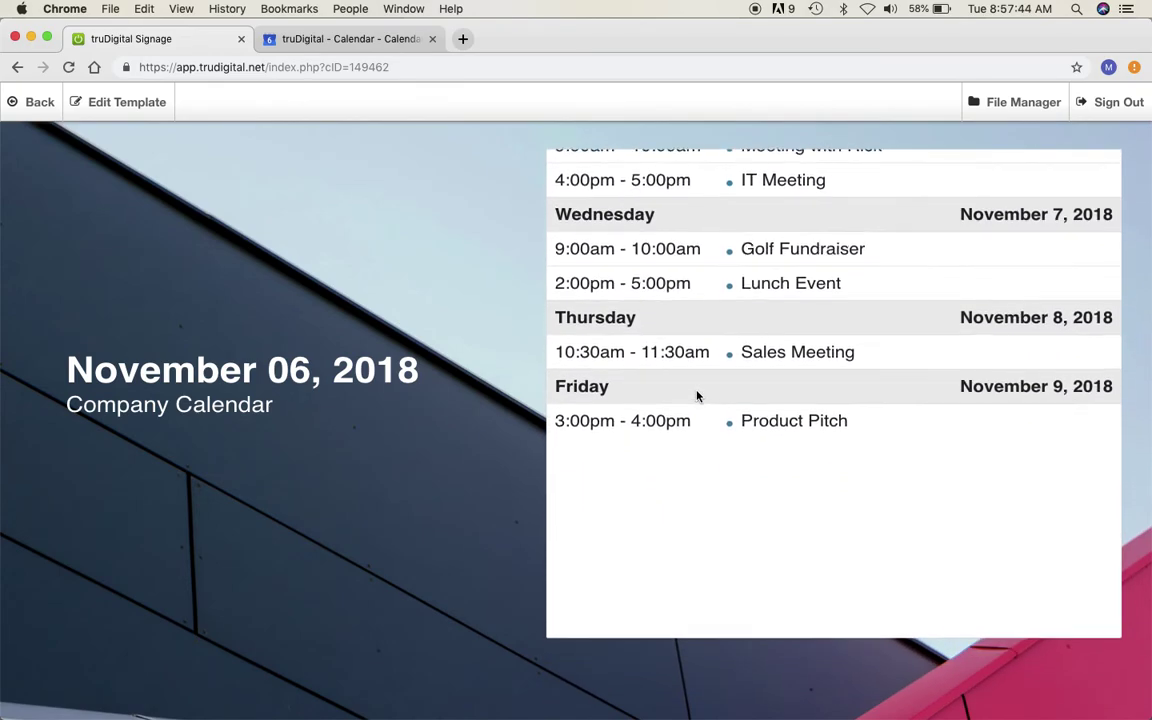
click(37, 106)
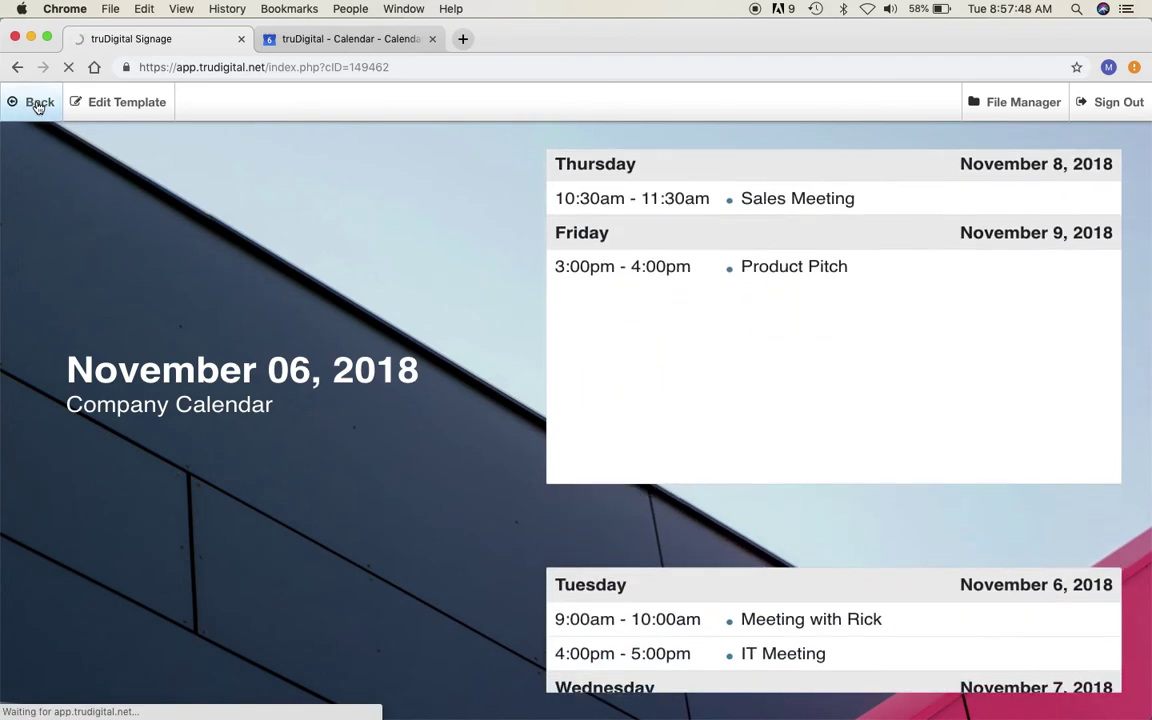